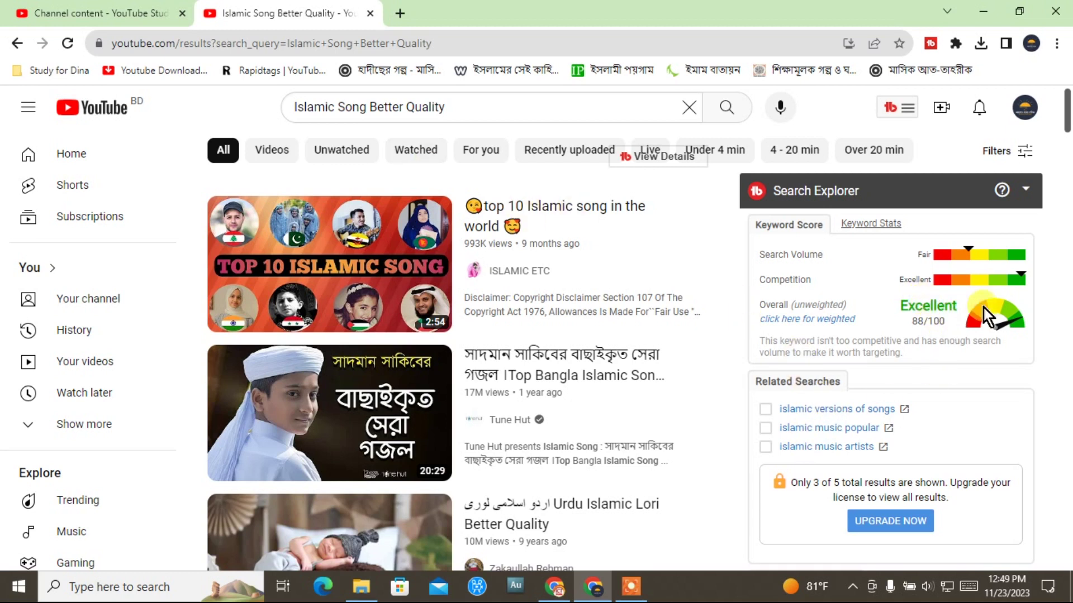
Copy the search phrase "Islamic Song Better Quality" for the title of the YouTube Studio upload, and place the cursor in the empty description
{"action": "left_click_drag", "start_coordinate": [451, 105], "coordinate": [228, 112]}
{"action": "right_click", "coordinate": [365, 102]}
{"action": "left_click", "coordinate": [409, 151]}
{"action": "left_click", "coordinate": [101, 13]}
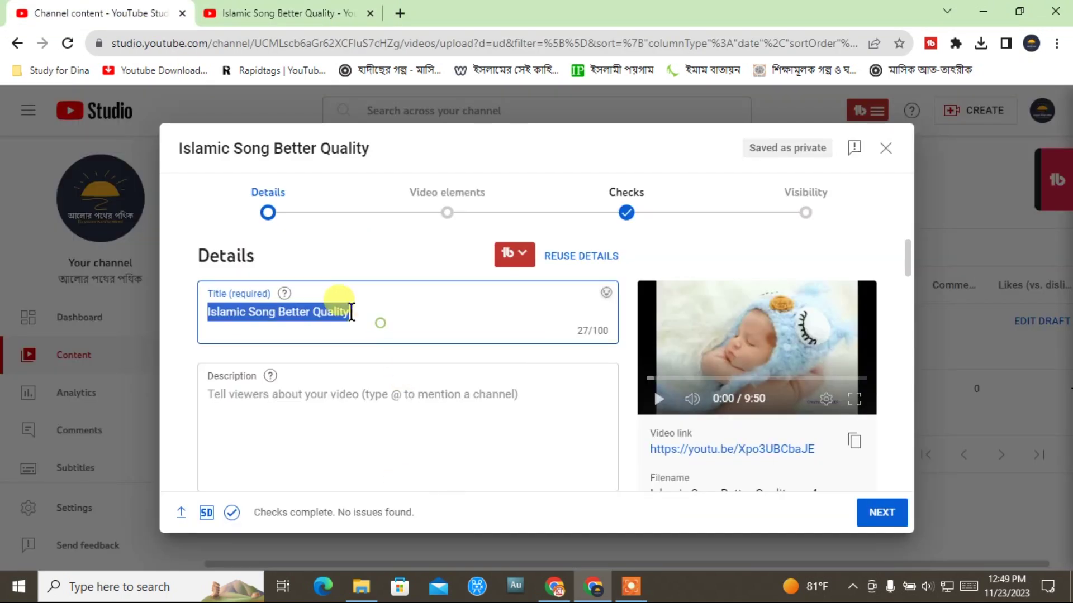
{"action": "left_click", "coordinate": [337, 294]}
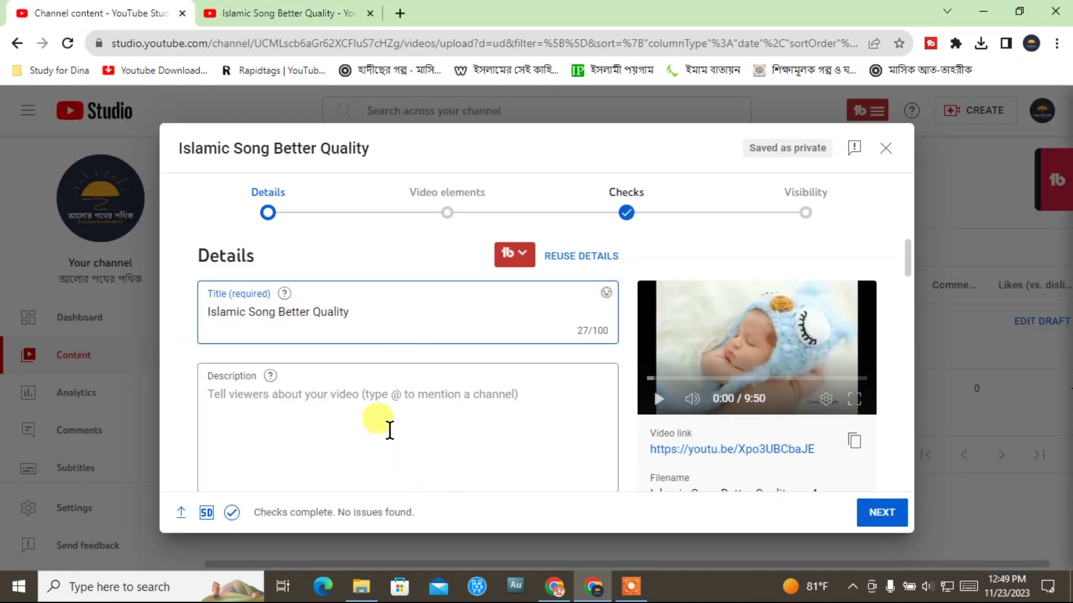
{"action": "left_click", "coordinate": [364, 403]}
{"action": "scroll", "coordinate": [359, 416], "scroll_direction": "down", "scroll_amount": 2}
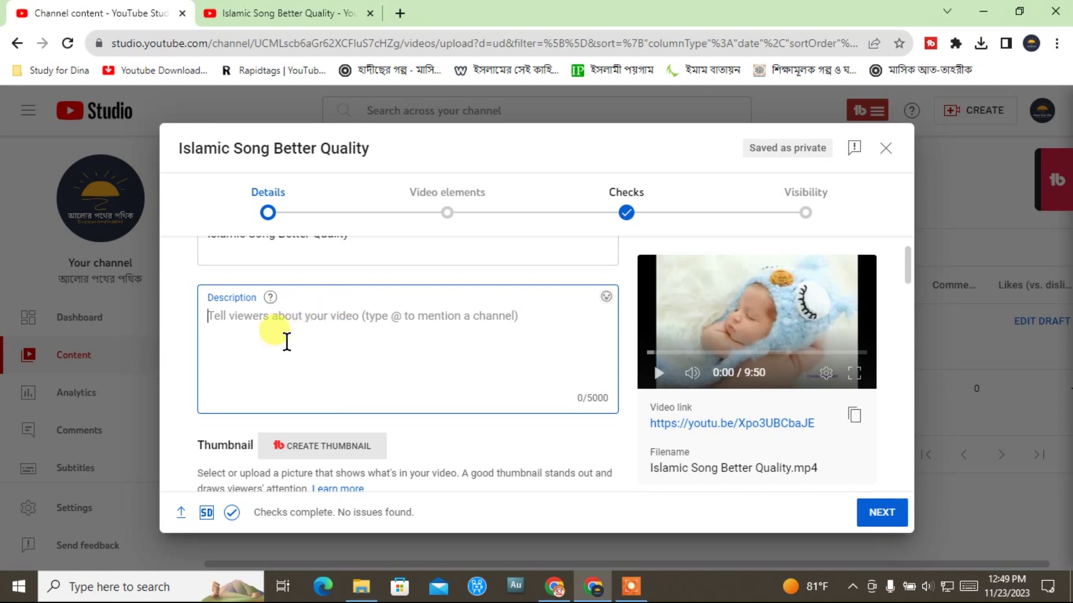
{"action": "scroll", "coordinate": [445, 355], "scroll_direction": "up", "scroll_amount": 2}
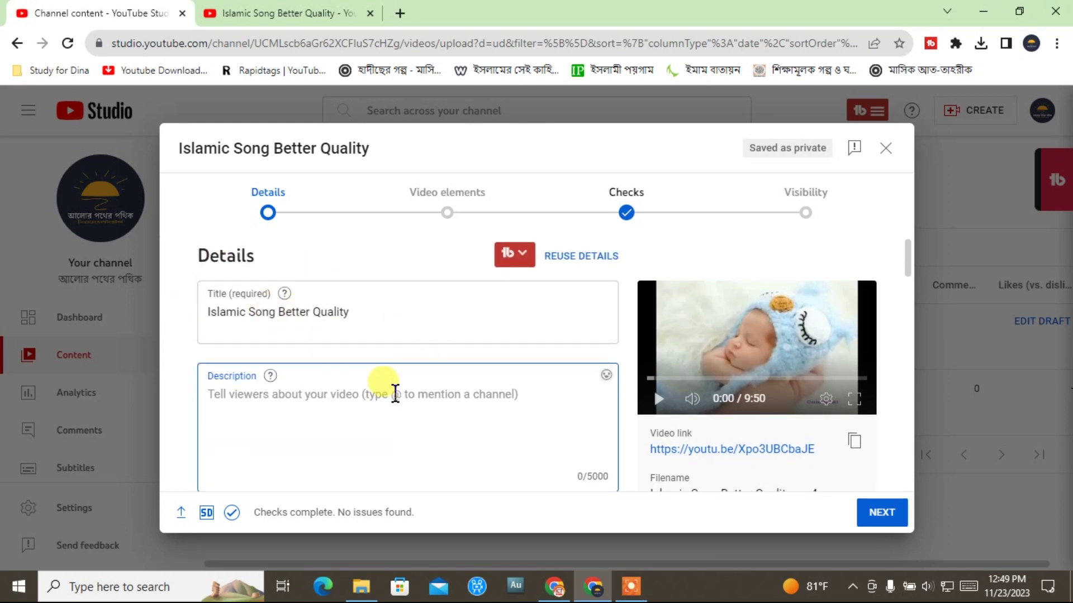
In the YouTube search results, select the common video tags islamic song, atif aslam and best of atif aslam songs 2019, and copy them
{"action": "key", "text": "ctrl+Tab"}
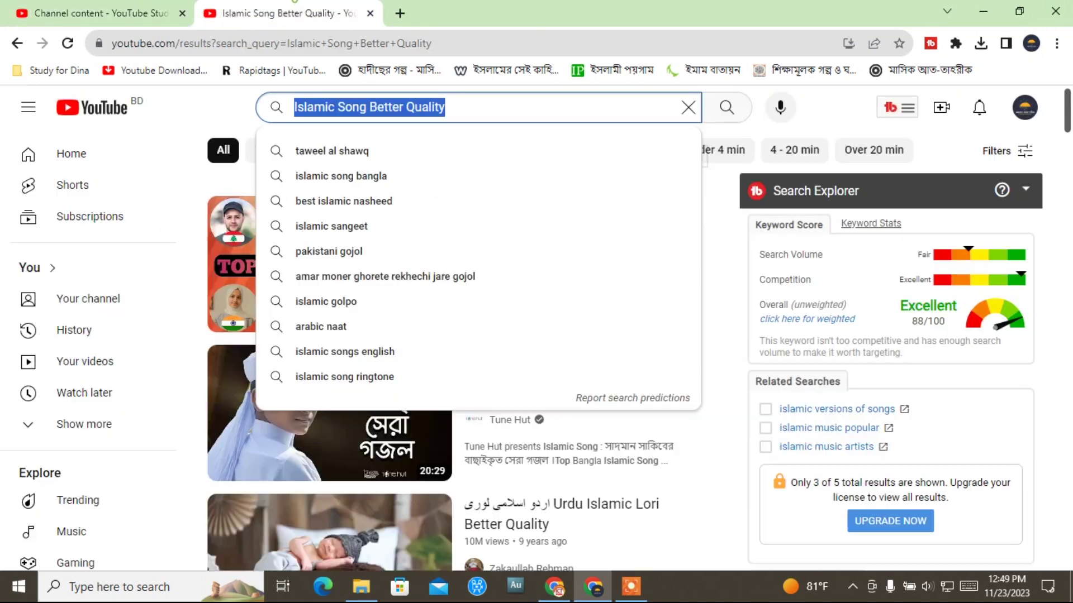
{"action": "scroll", "coordinate": [817, 424], "scroll_direction": "down", "scroll_amount": 7}
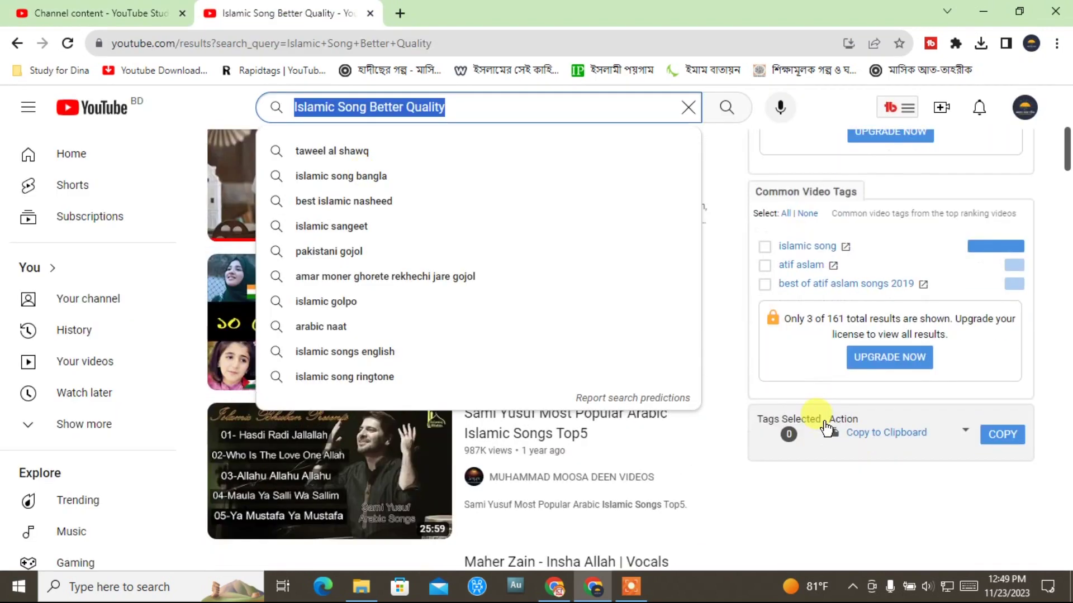
{"action": "scroll", "coordinate": [825, 423], "scroll_direction": "up", "scroll_amount": 2}
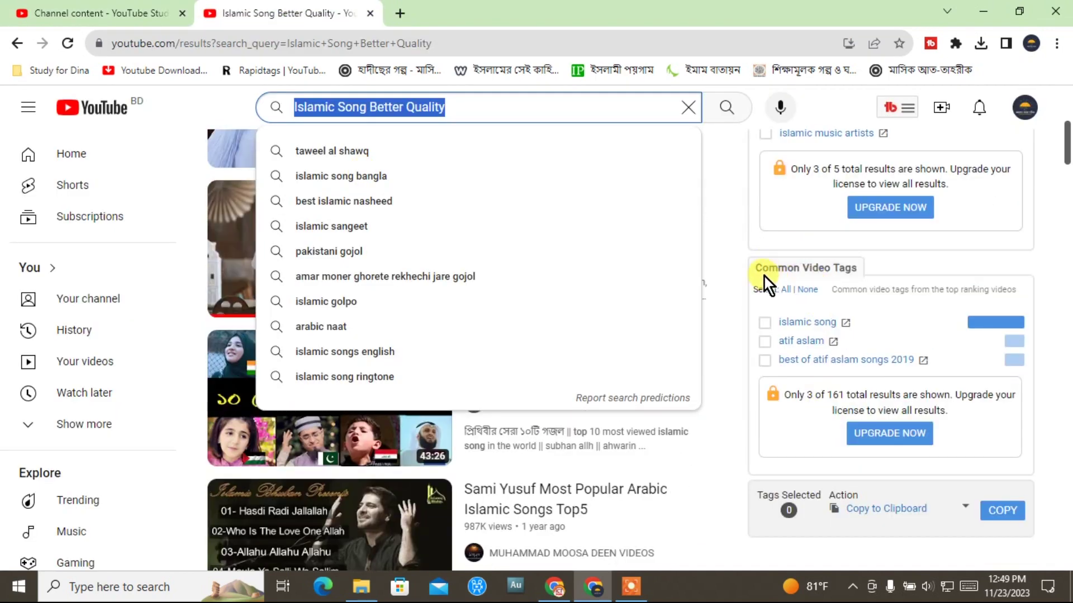
{"action": "left_click", "coordinate": [768, 330]}
{"action": "left_click", "coordinate": [767, 361]}
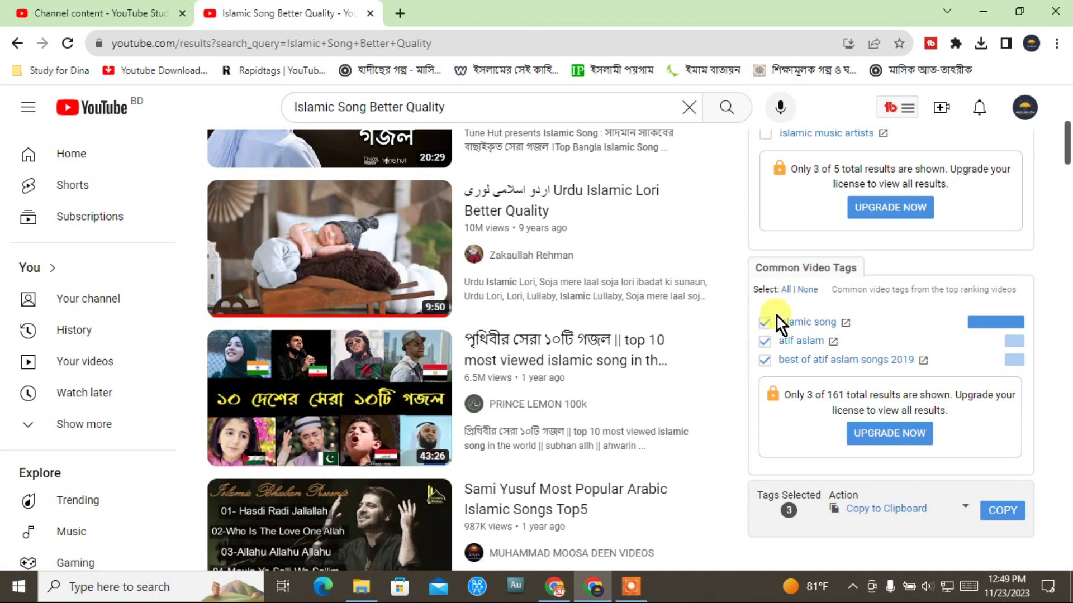
{"action": "left_click", "coordinate": [986, 517]}
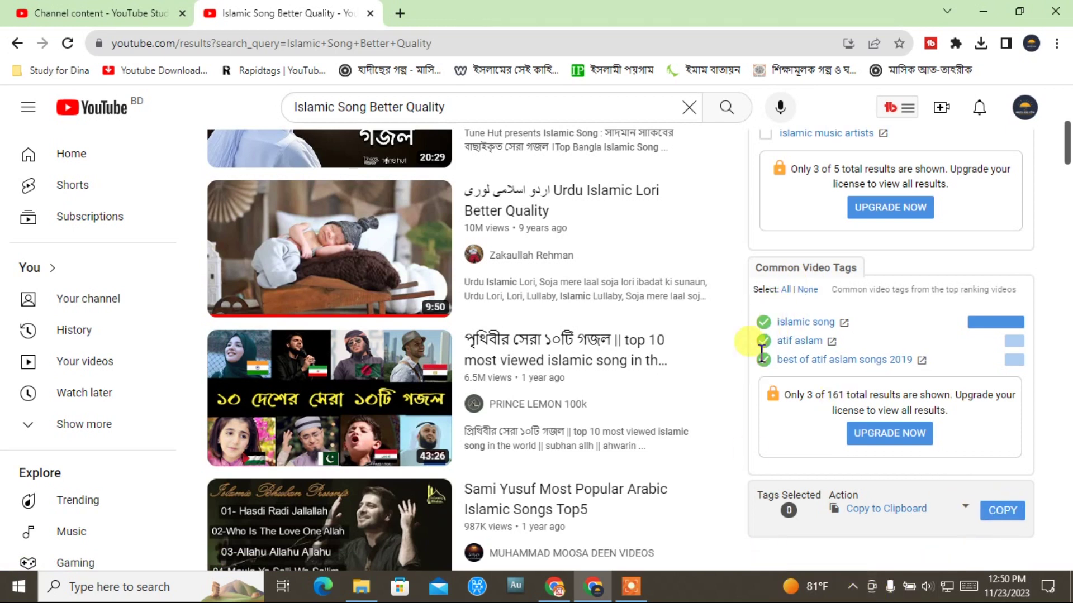
Paste the copied tags under a "Tag:" heading in the video's description in YouTube Studio, and add three blank lines above them
{"action": "left_click", "coordinate": [95, 13]}
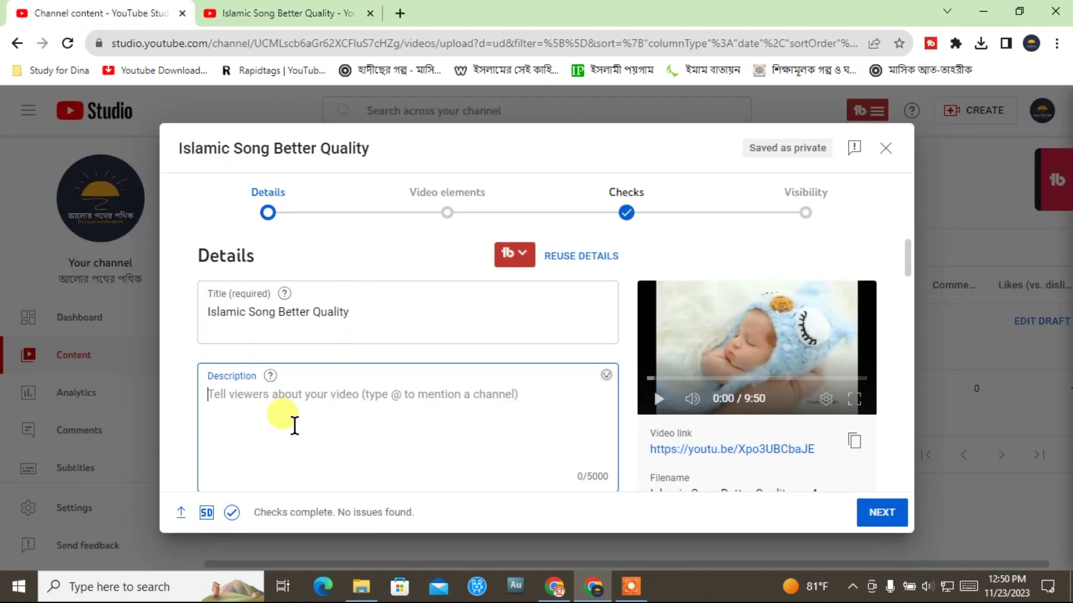
{"action": "key", "text": "ctrl+v"}
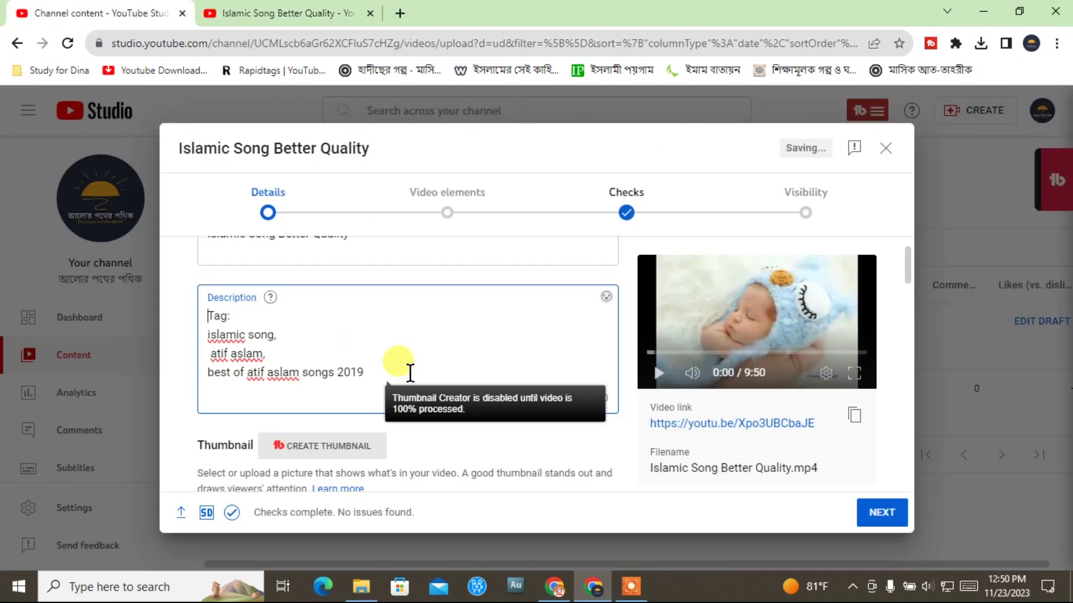
{"action": "key", "text": "Return"}
{"action": "key", "text": "Return"}
{"action": "key", "text": "Return"}
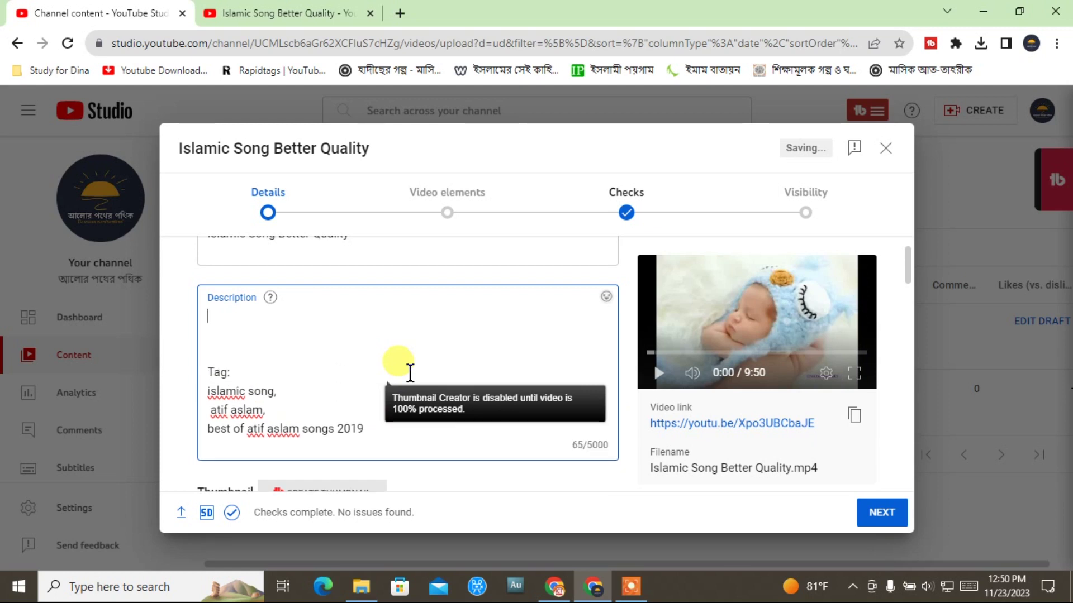
{"action": "left_click", "coordinate": [211, 318]}
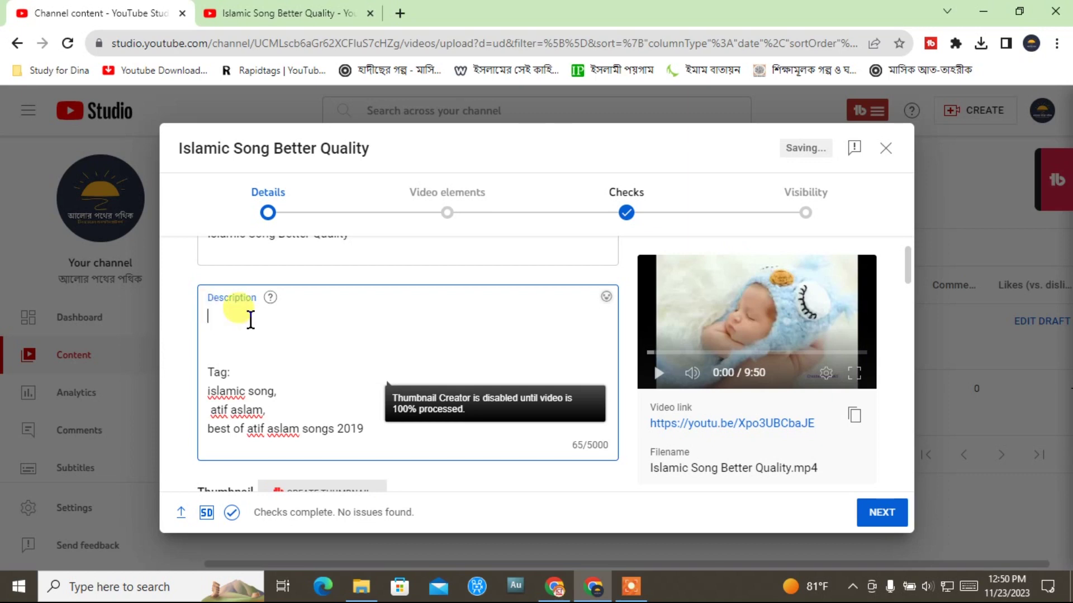
Upload the image "Thumbnail for Islamic Song Better Quality" from New folder on the Desktop as the video's thumbnail
{"action": "scroll", "coordinate": [355, 457], "scroll_direction": "down", "scroll_amount": 3}
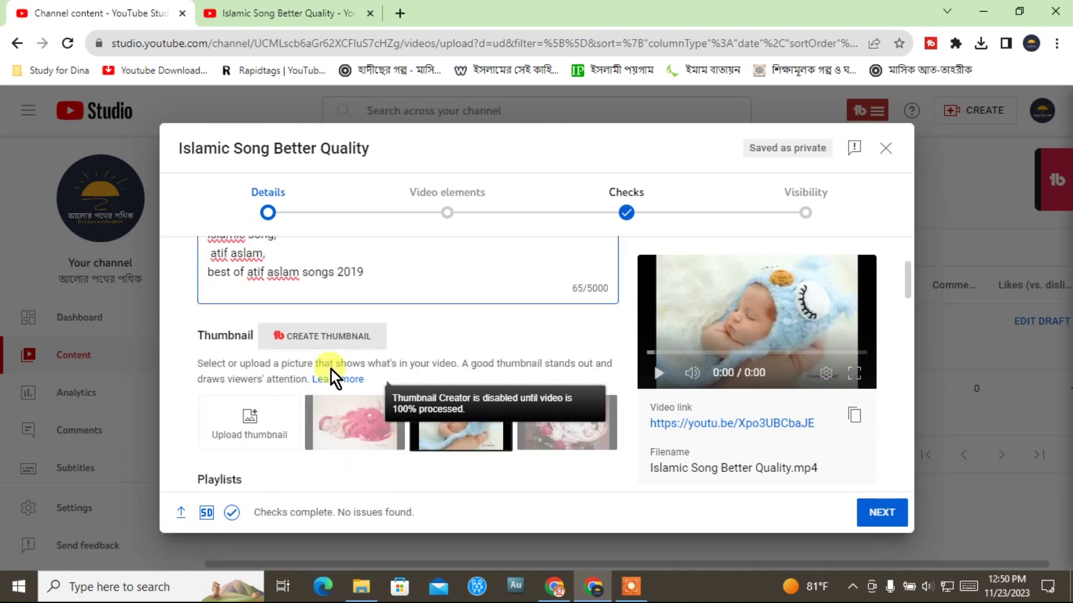
{"action": "scroll", "coordinate": [335, 355], "scroll_direction": "up", "scroll_amount": 3}
{"action": "scroll", "coordinate": [357, 391], "scroll_direction": "down", "scroll_amount": 4}
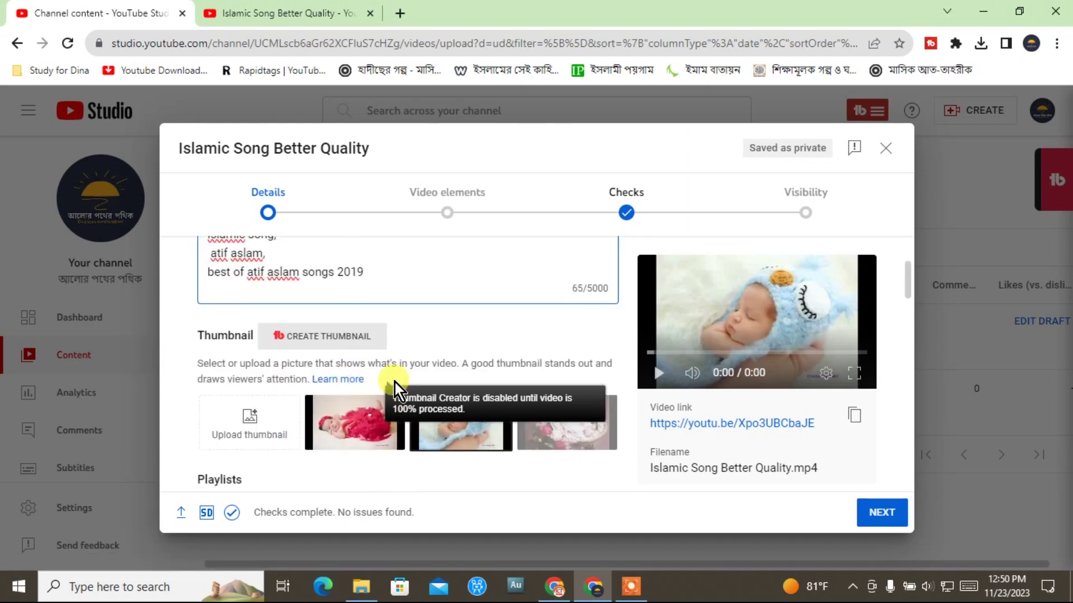
{"action": "scroll", "coordinate": [324, 335], "scroll_direction": "down", "scroll_amount": 1}
{"action": "scroll", "coordinate": [286, 315], "scroll_direction": "up", "scroll_amount": 2}
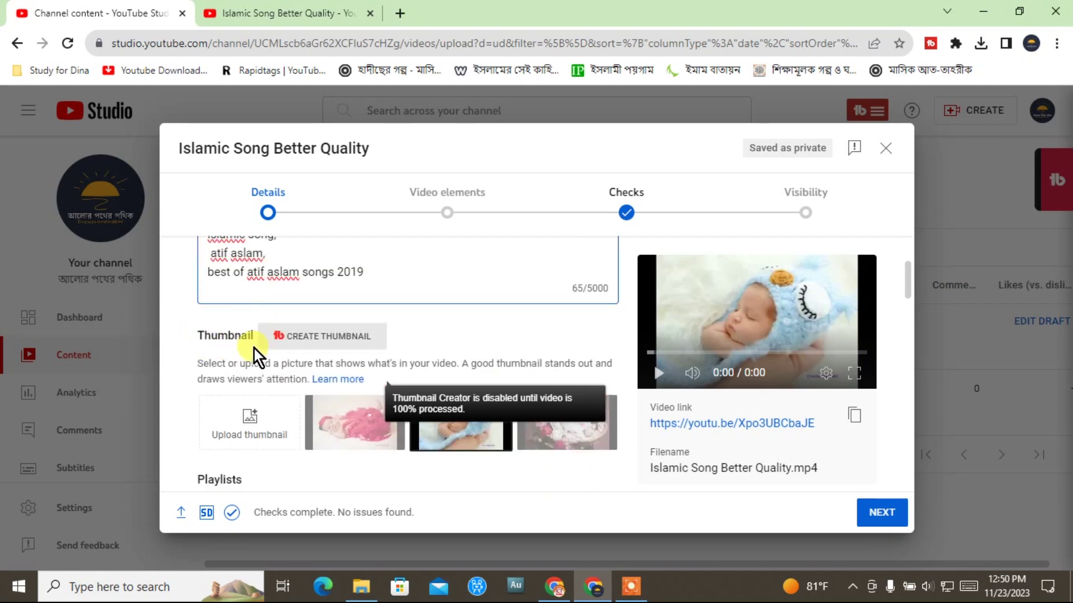
{"action": "scroll", "coordinate": [254, 348], "scroll_direction": "down", "scroll_amount": 2}
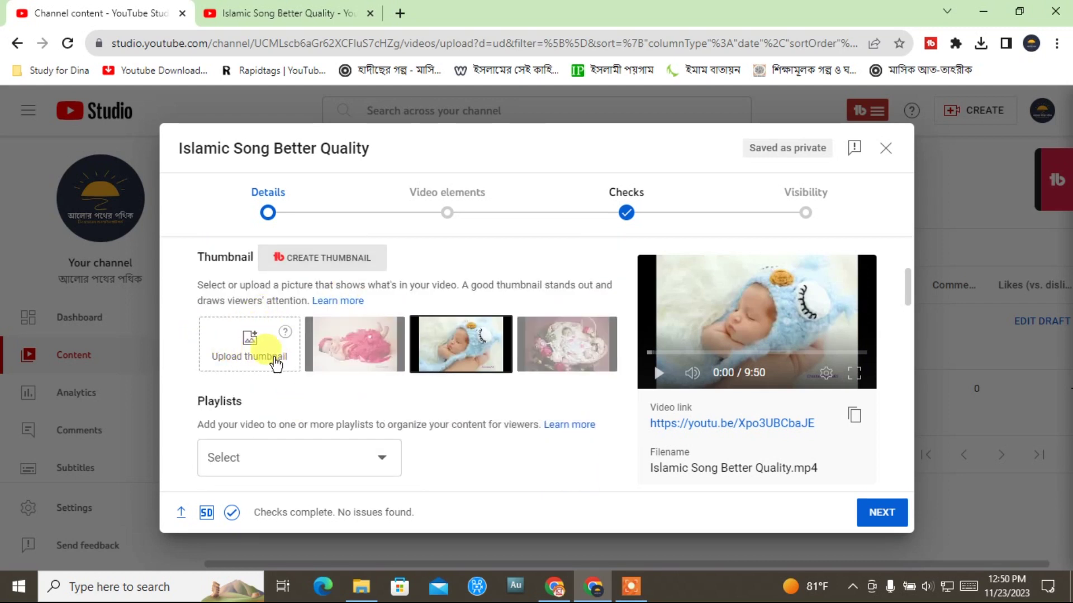
{"action": "left_click", "coordinate": [244, 337]}
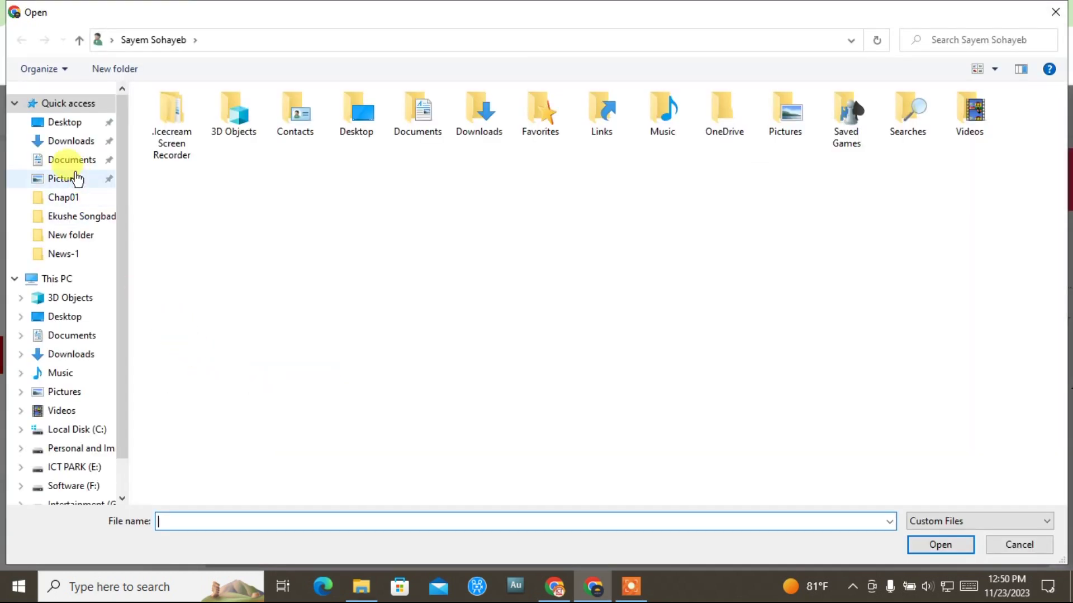
{"action": "left_click", "coordinate": [59, 124]}
{"action": "left_click", "coordinate": [70, 142]}
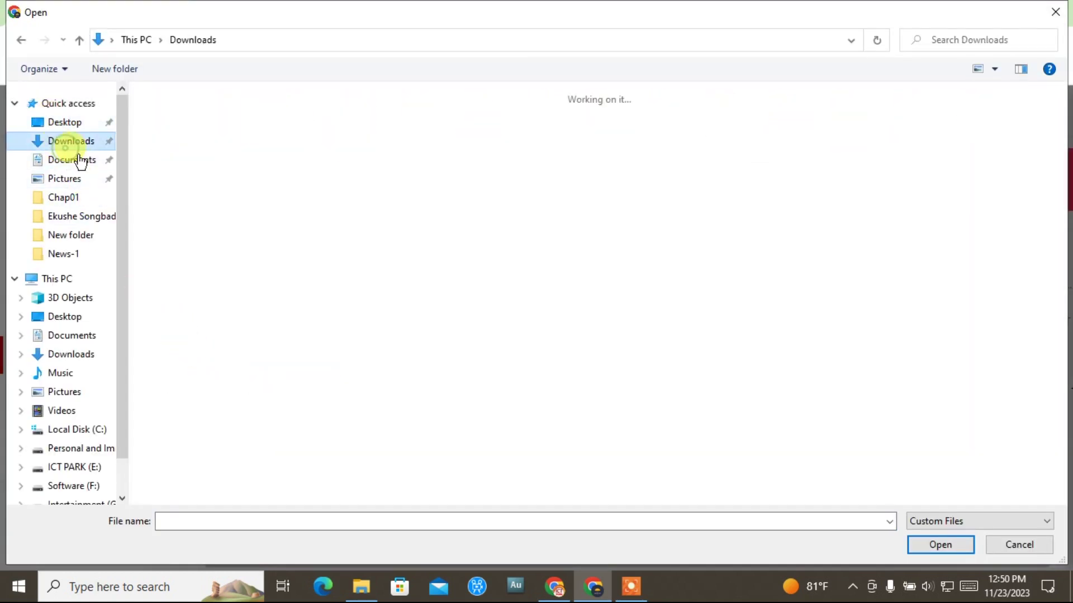
{"action": "left_click", "coordinate": [67, 122]}
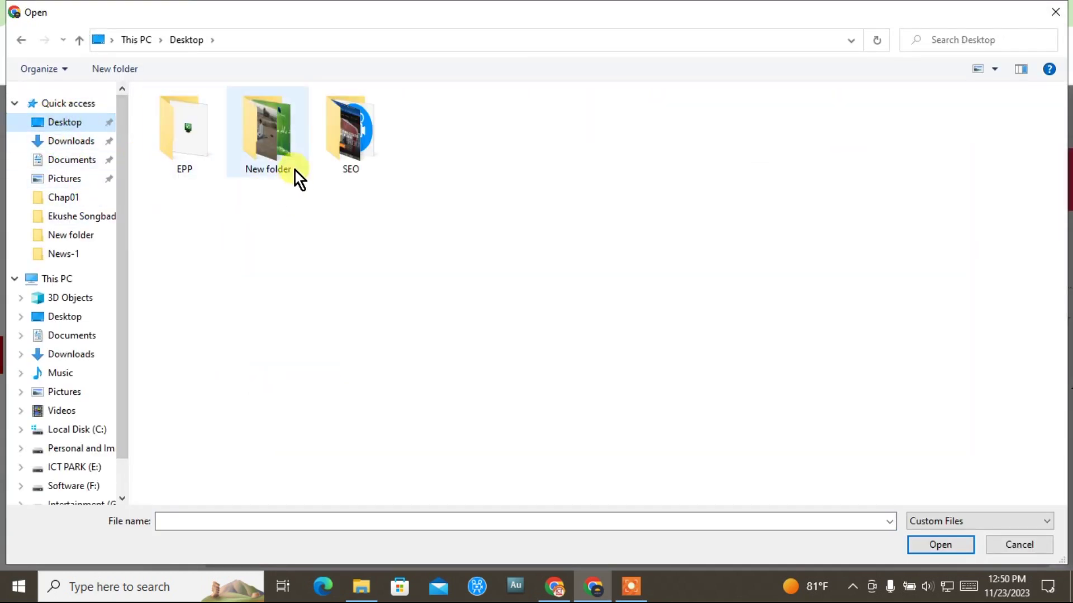
{"action": "double_click", "coordinate": [286, 136]}
{"action": "left_click", "coordinate": [196, 184]}
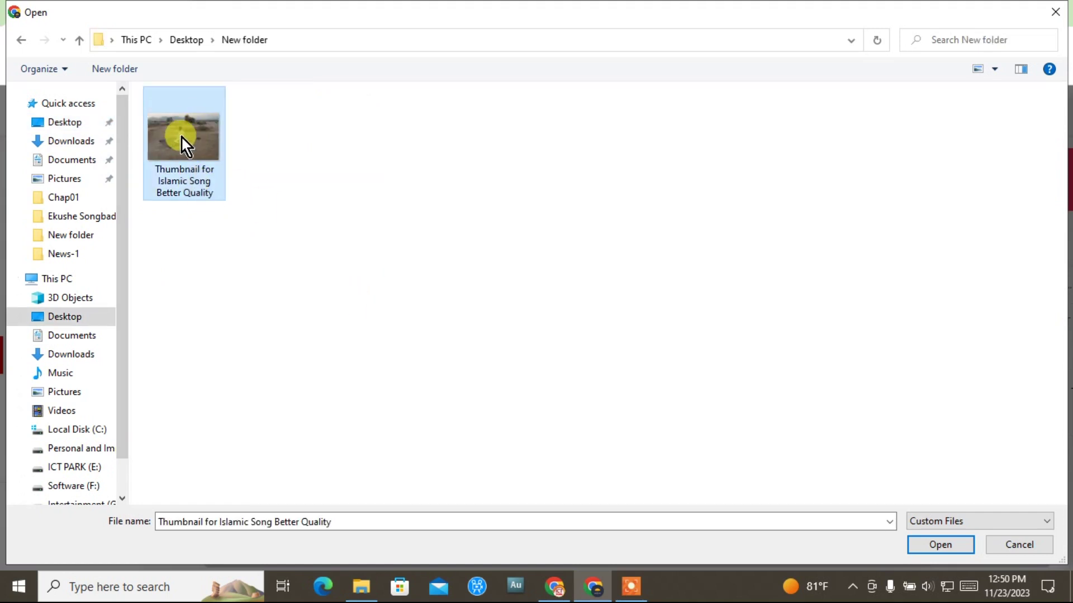
{"action": "left_click", "coordinate": [941, 543]}
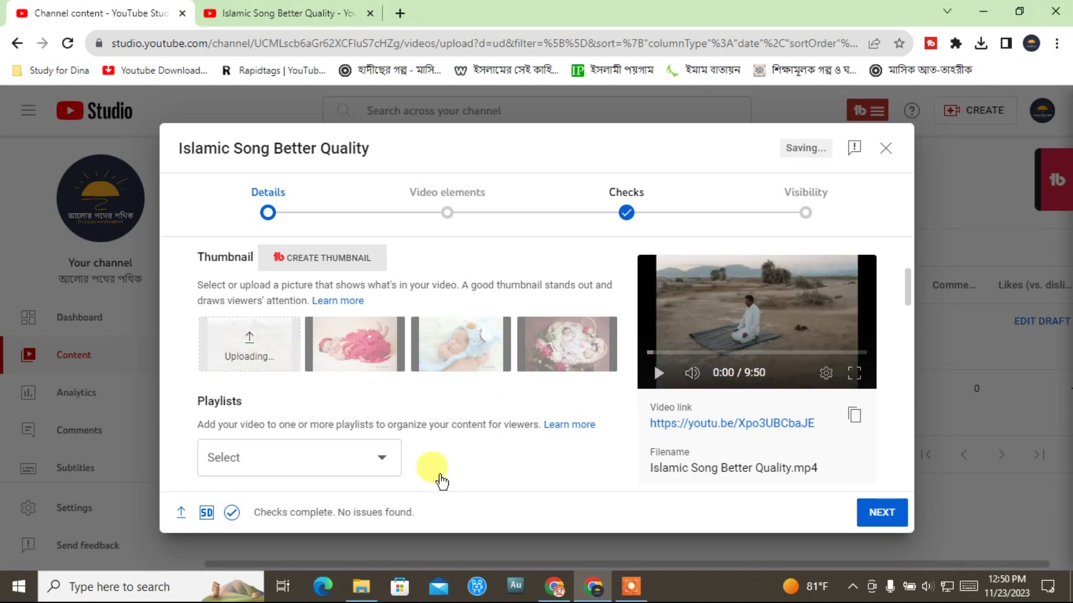
Create a public playlist with "Islamic Song" as both title and description, and add the video to it
{"action": "scroll", "coordinate": [501, 445], "scroll_direction": "down", "scroll_amount": 3}
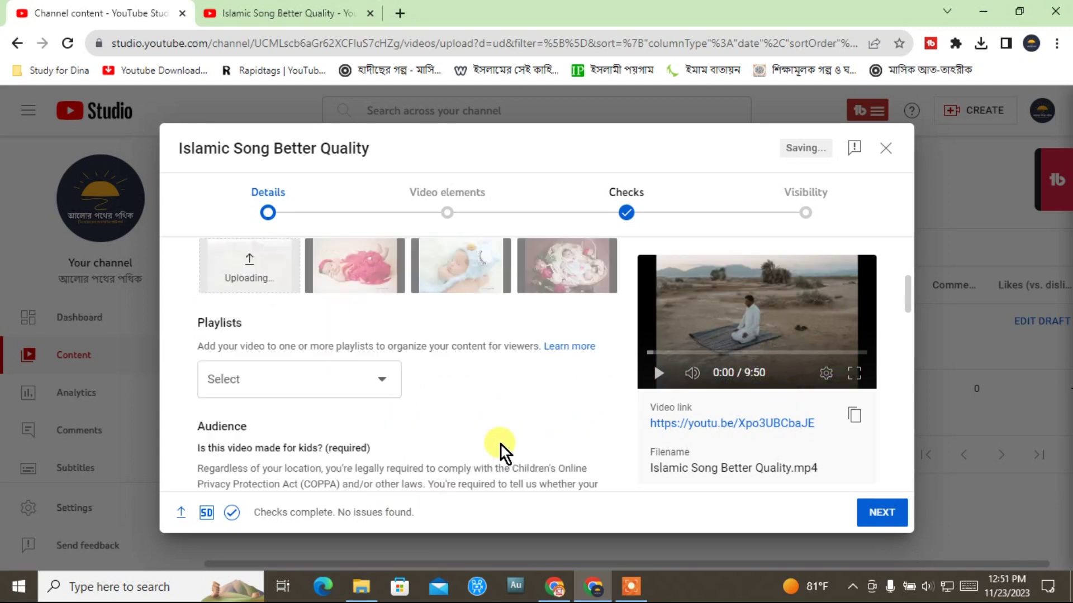
{"action": "left_click", "coordinate": [383, 306]}
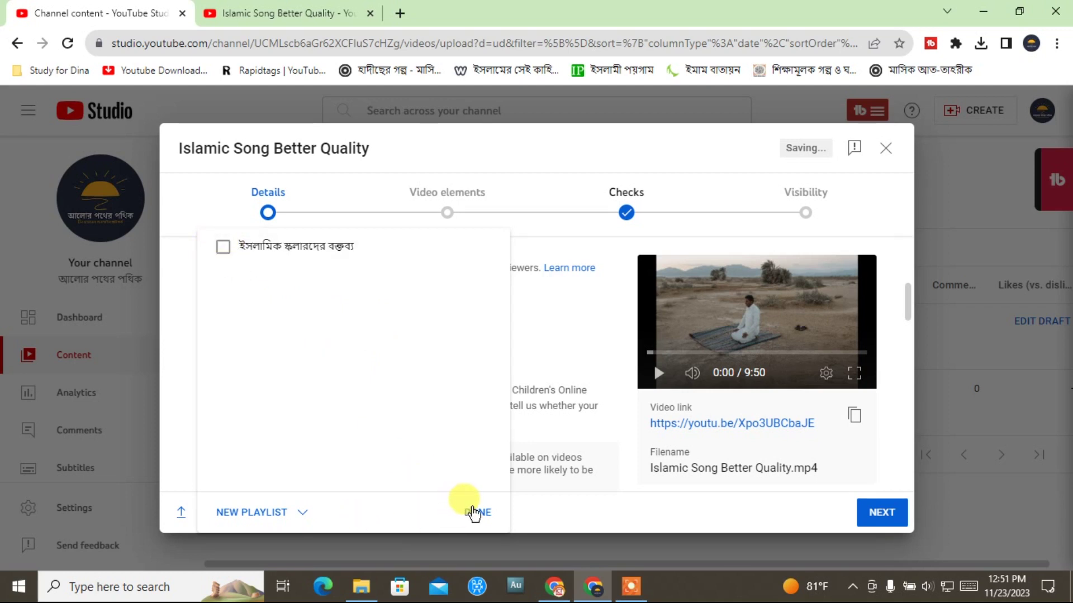
{"action": "left_click", "coordinate": [253, 512]}
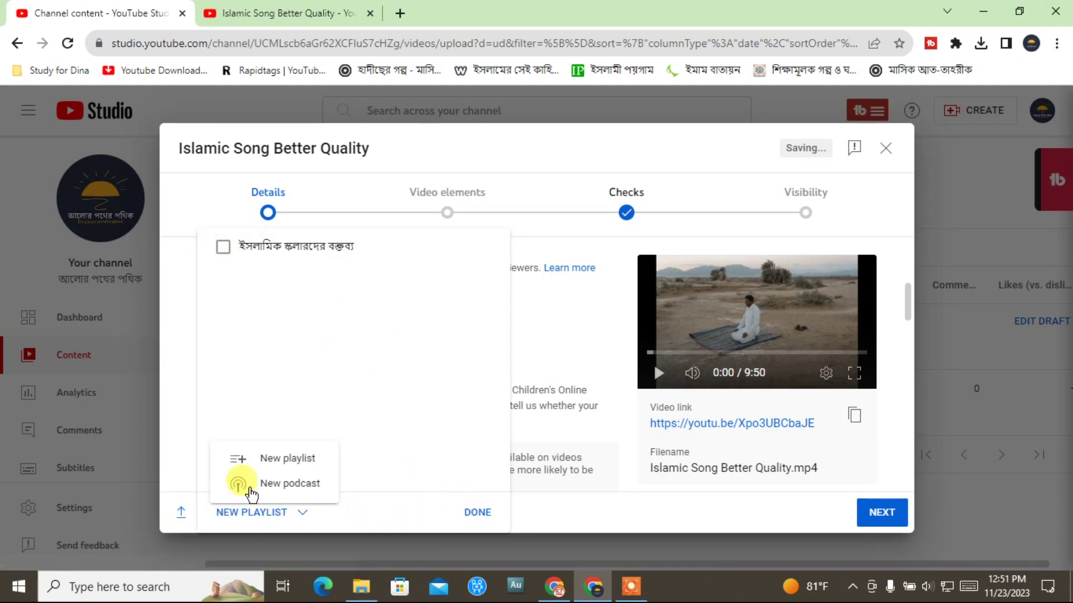
{"action": "left_click", "coordinate": [290, 461]}
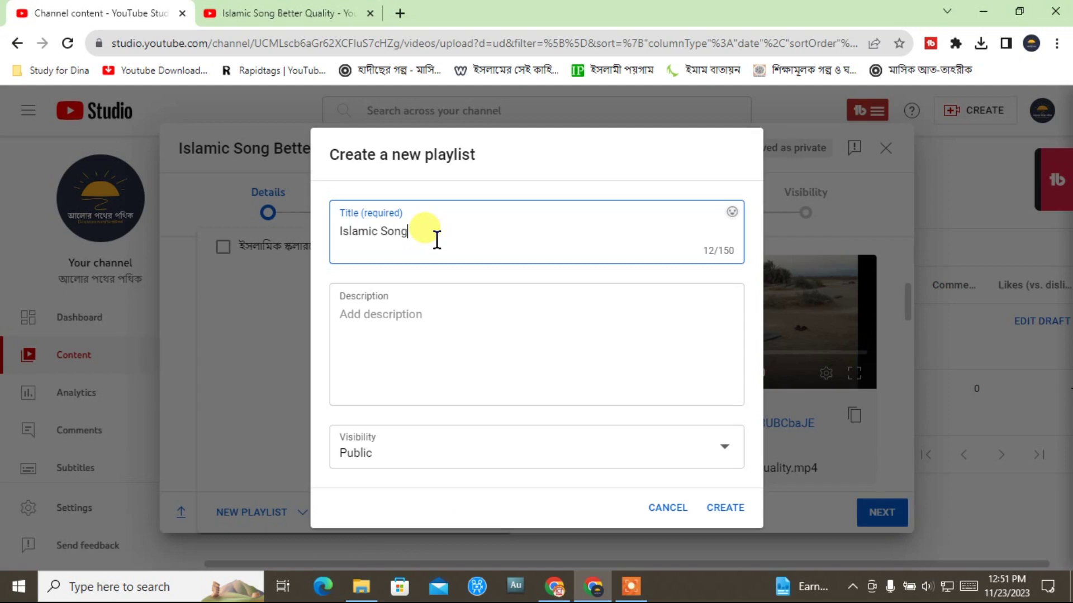
{"action": "left_click", "coordinate": [405, 327]}
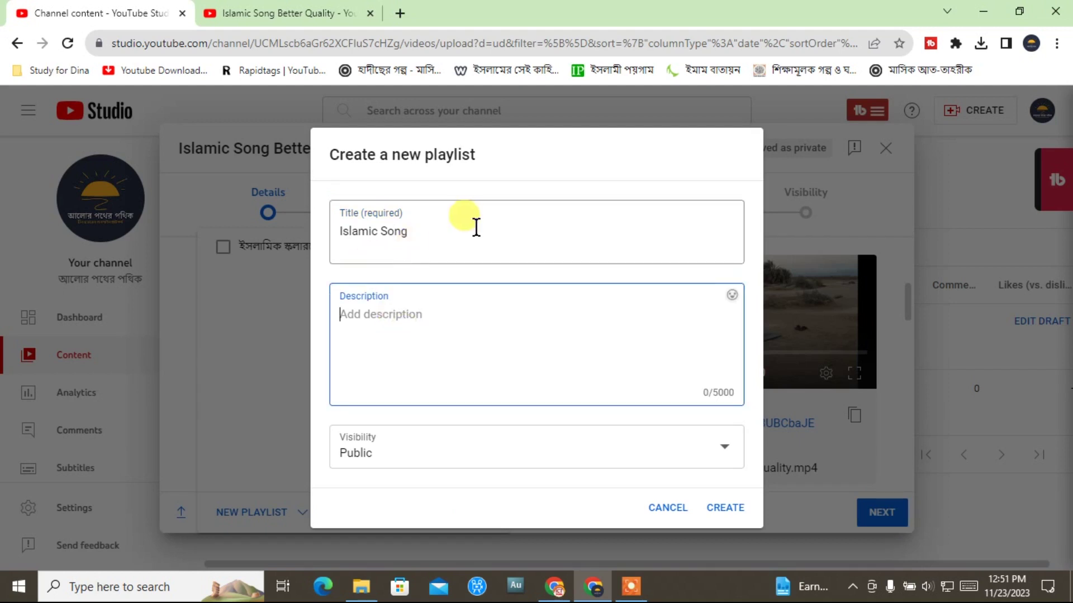
{"action": "key", "text": "shift+Tab"}
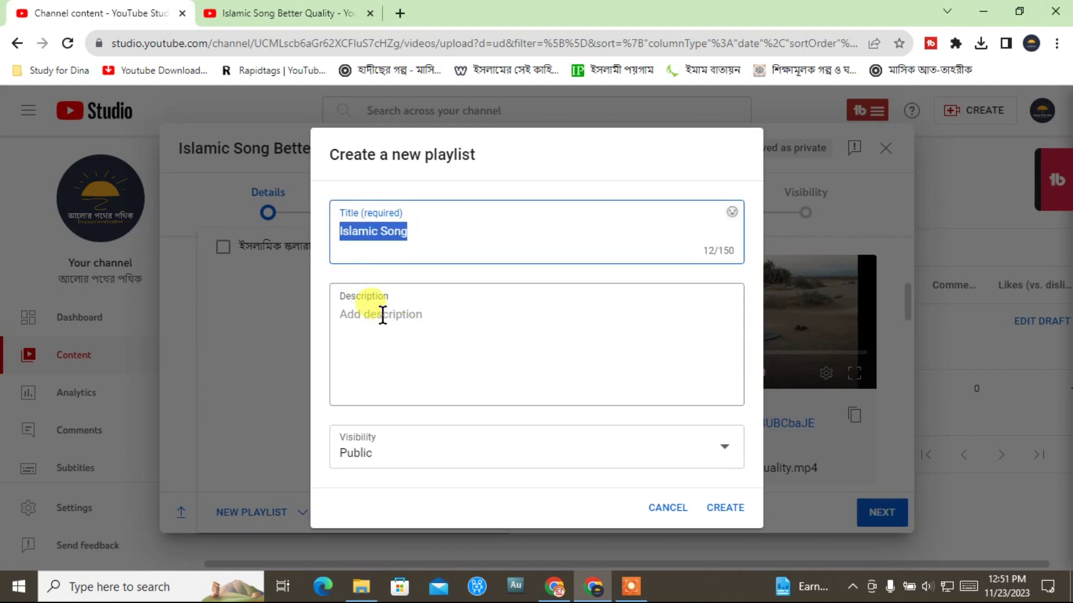
{"action": "left_click", "coordinate": [403, 331]}
{"action": "key", "text": "ctrl+v"}
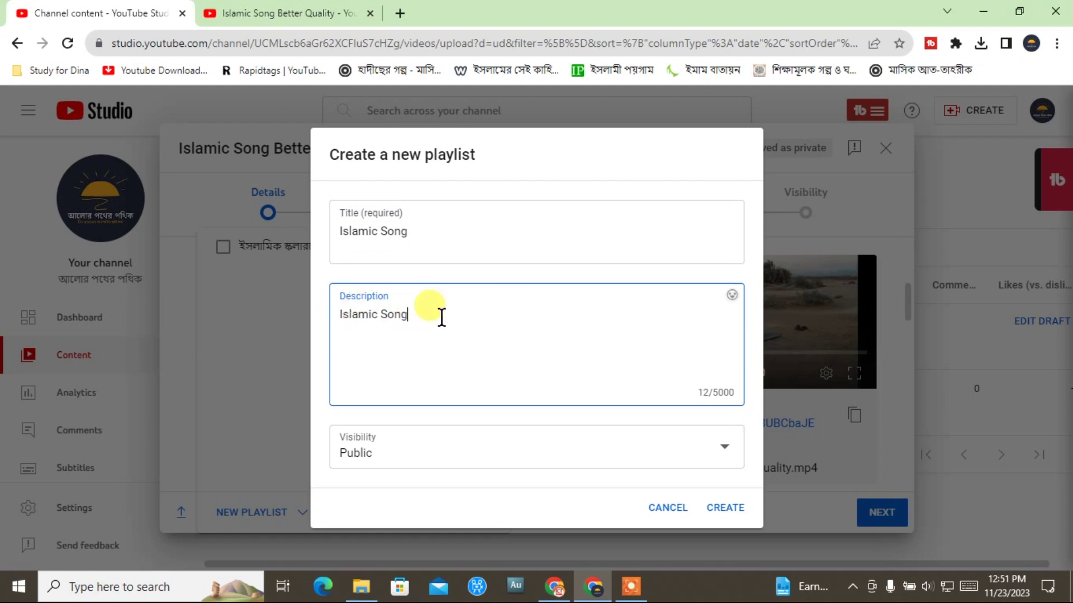
{"action": "left_click", "coordinate": [737, 517]}
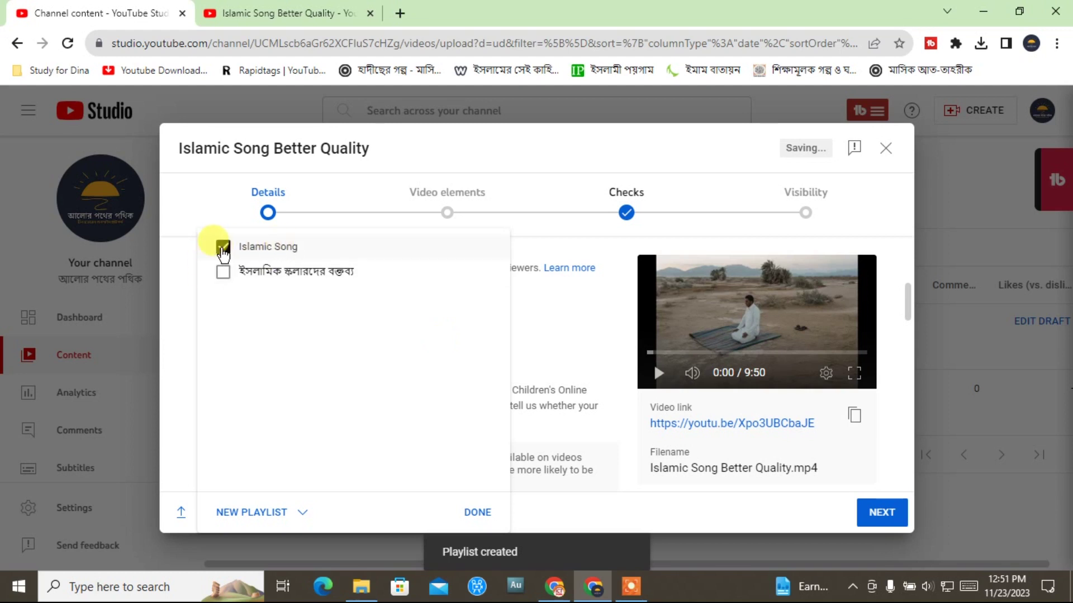
{"action": "left_click", "coordinate": [478, 512]}
Set the video's audience to "No, it's not made for kids"
{"action": "scroll", "coordinate": [451, 400], "scroll_direction": "down", "scroll_amount": 4}
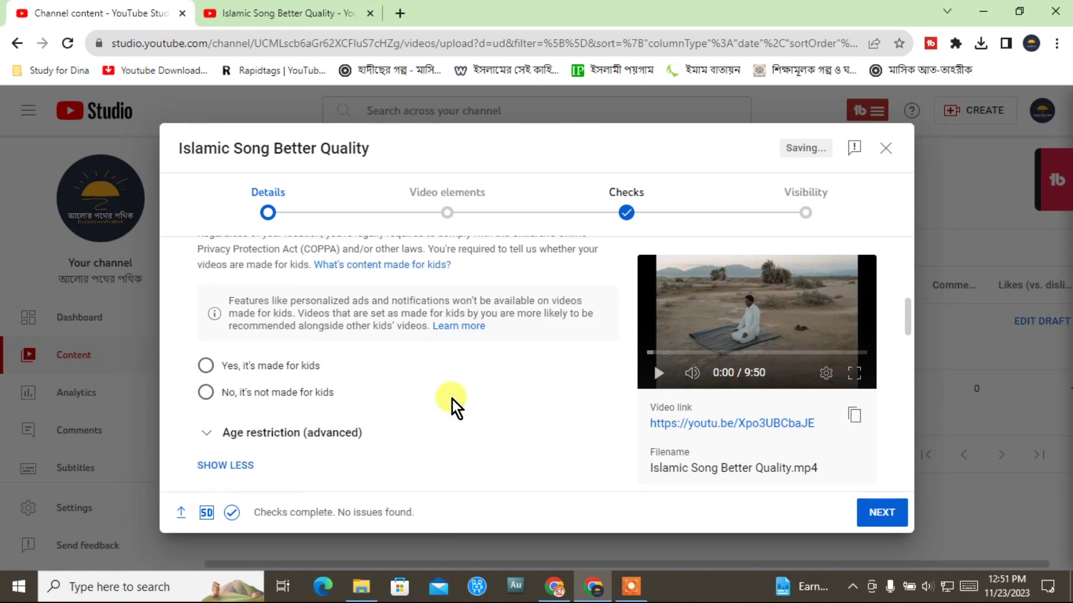
{"action": "scroll", "coordinate": [453, 399], "scroll_direction": "down", "scroll_amount": 2}
{"action": "scroll", "coordinate": [454, 399], "scroll_direction": "up", "scroll_amount": 3}
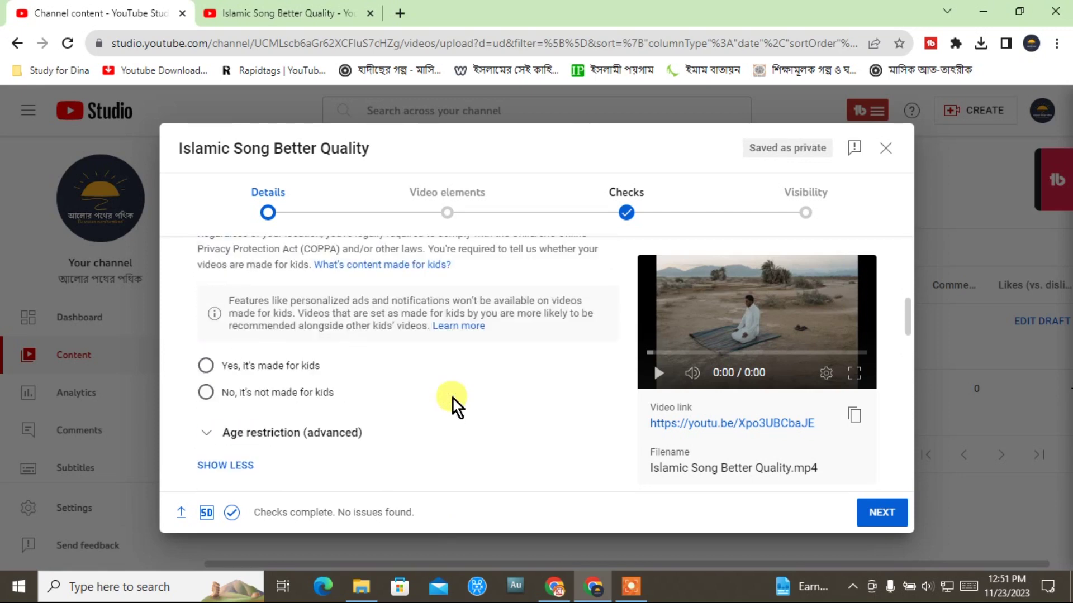
{"action": "scroll", "coordinate": [358, 394], "scroll_direction": "up", "scroll_amount": 2}
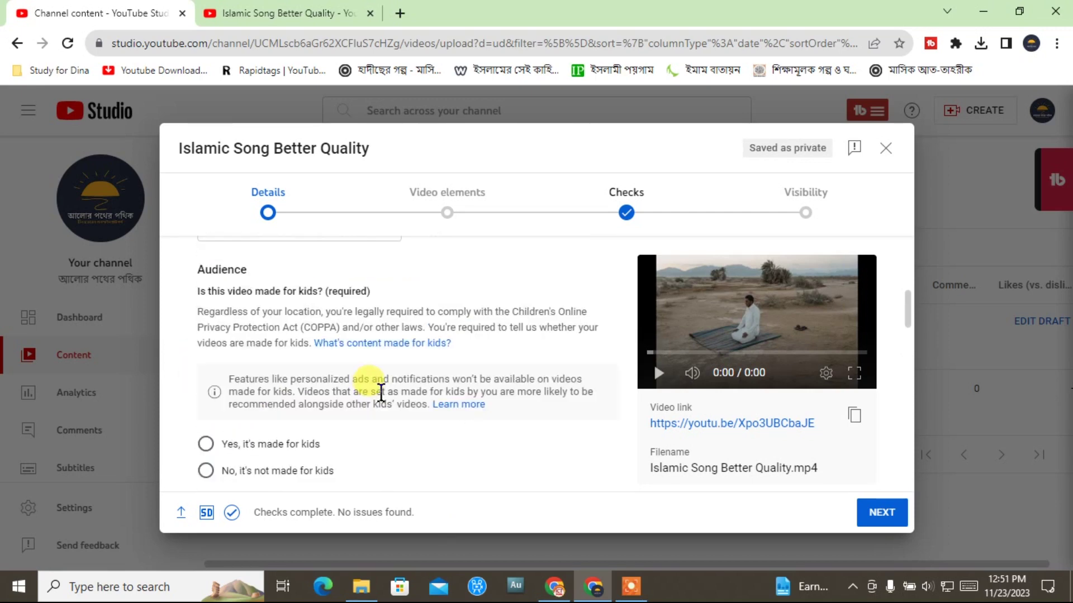
{"action": "scroll", "coordinate": [382, 393], "scroll_direction": "down", "scroll_amount": 2}
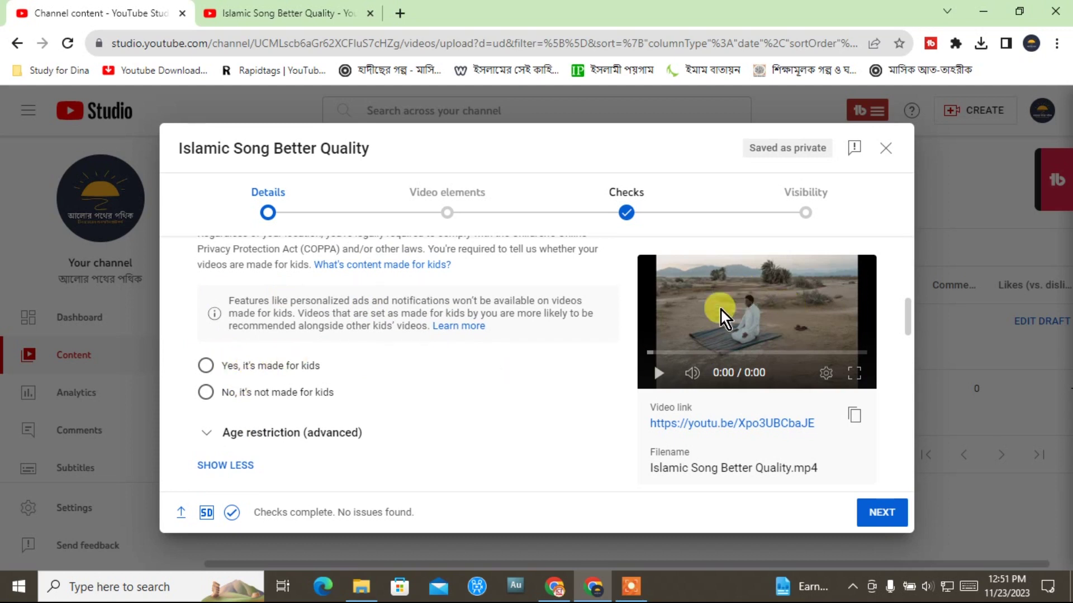
{"action": "left_click", "coordinate": [205, 392]}
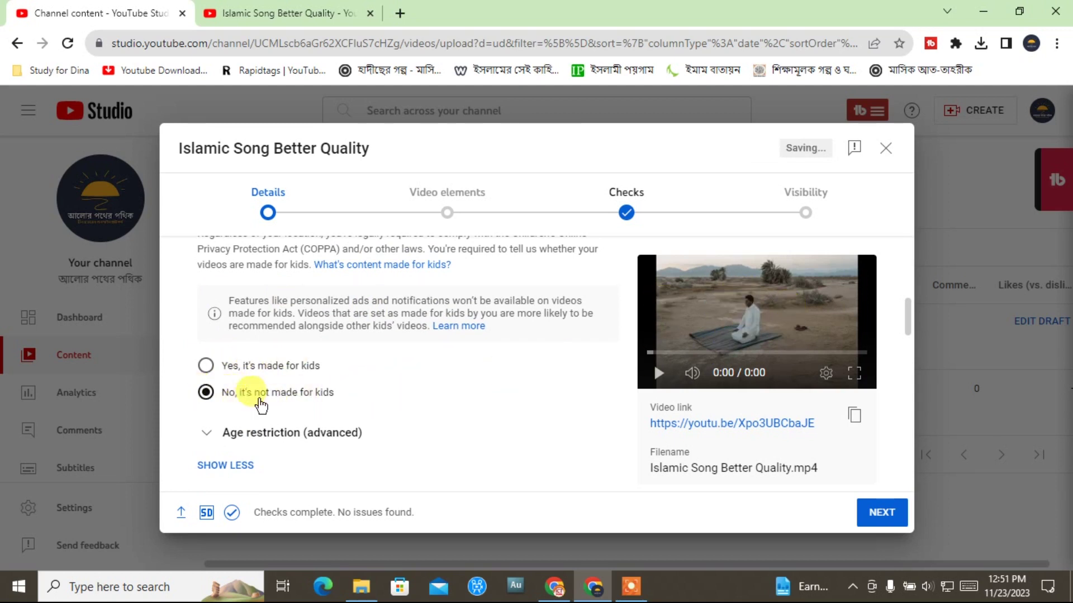
Go to the video's empty Tags field, and open the Rapidtags YouTube tag generator in a new browser tab
{"action": "scroll", "coordinate": [416, 407], "scroll_direction": "down", "scroll_amount": 4}
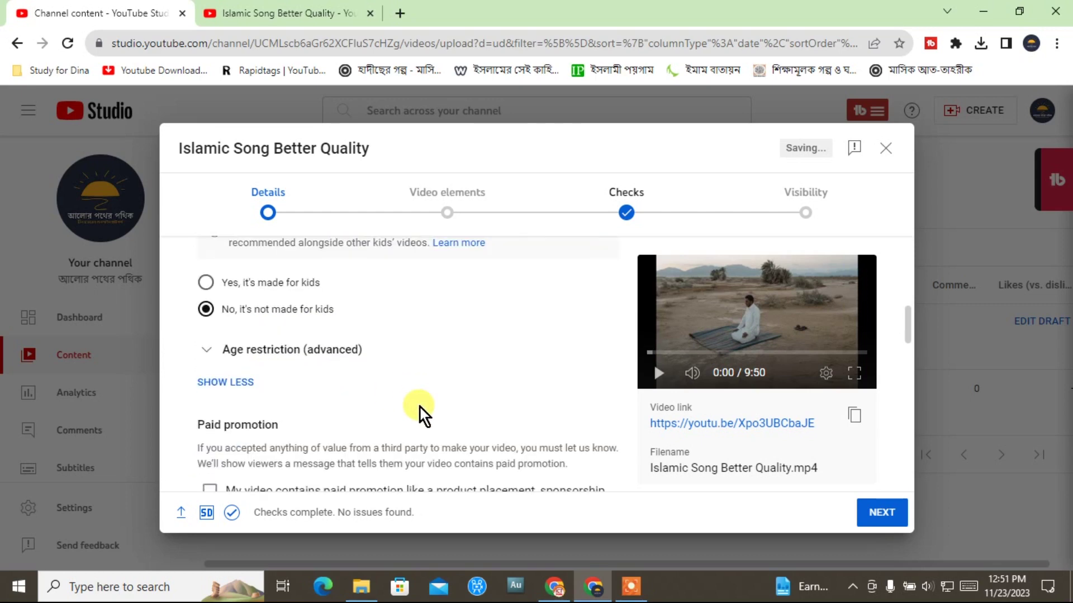
{"action": "scroll", "coordinate": [420, 407], "scroll_direction": "down", "scroll_amount": 3}
{"action": "scroll", "coordinate": [420, 408], "scroll_direction": "up", "scroll_amount": 1}
{"action": "scroll", "coordinate": [420, 408], "scroll_direction": "down", "scroll_amount": 3}
{"action": "scroll", "coordinate": [420, 408], "scroll_direction": "down", "scroll_amount": 5}
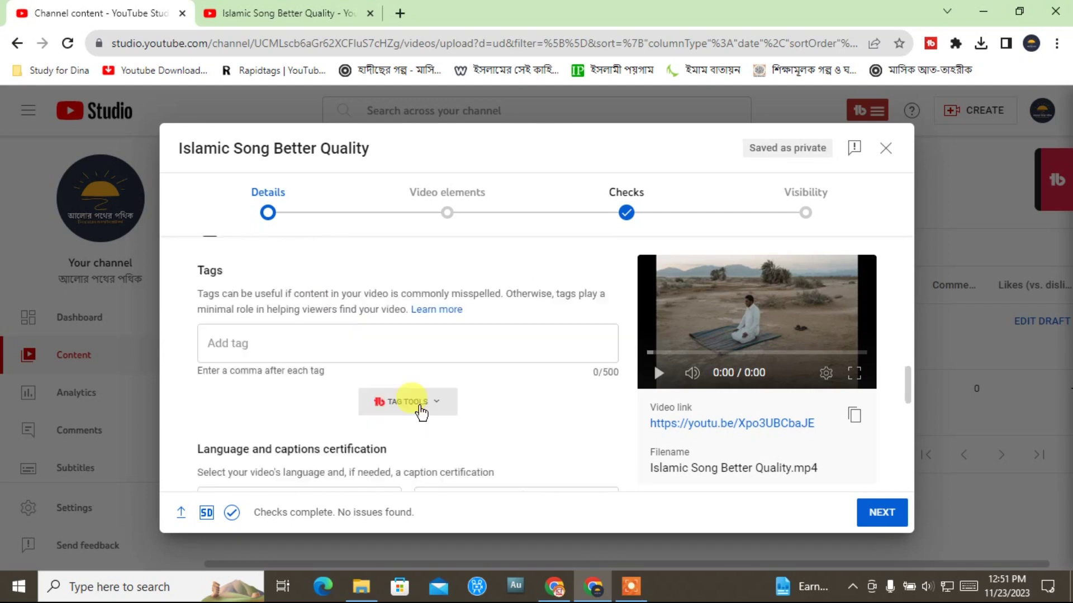
{"action": "scroll", "coordinate": [420, 407], "scroll_direction": "up", "scroll_amount": 1}
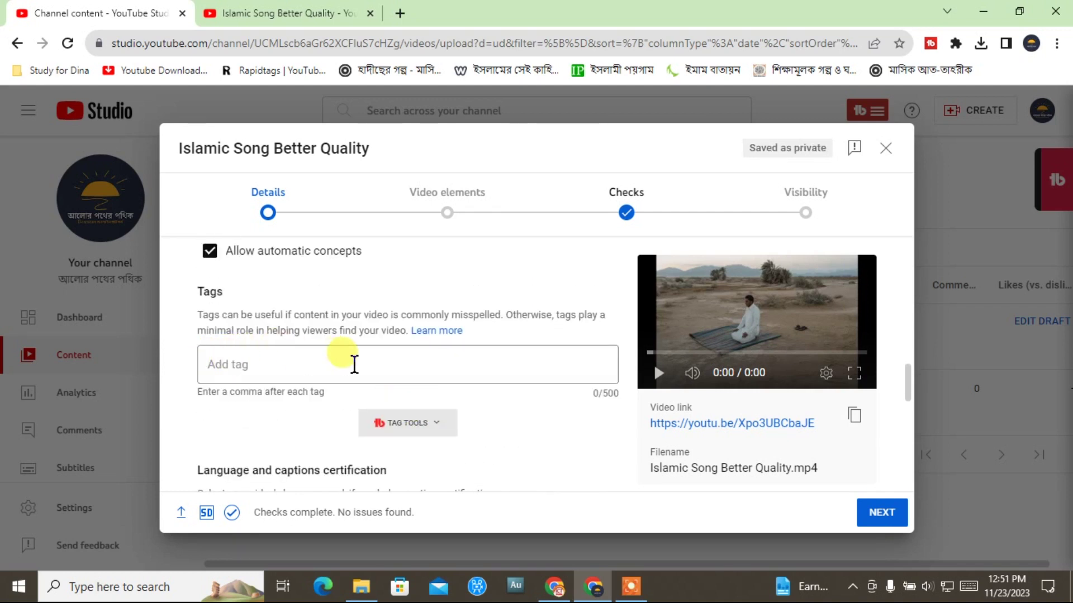
{"action": "left_click", "coordinate": [274, 366]}
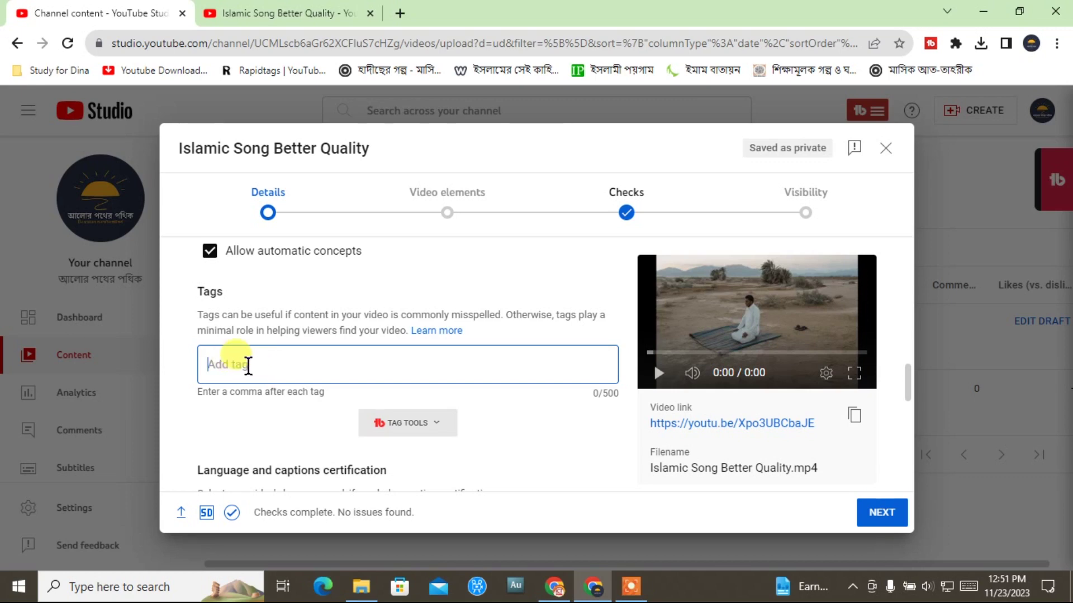
{"action": "left_click", "coordinate": [400, 12]}
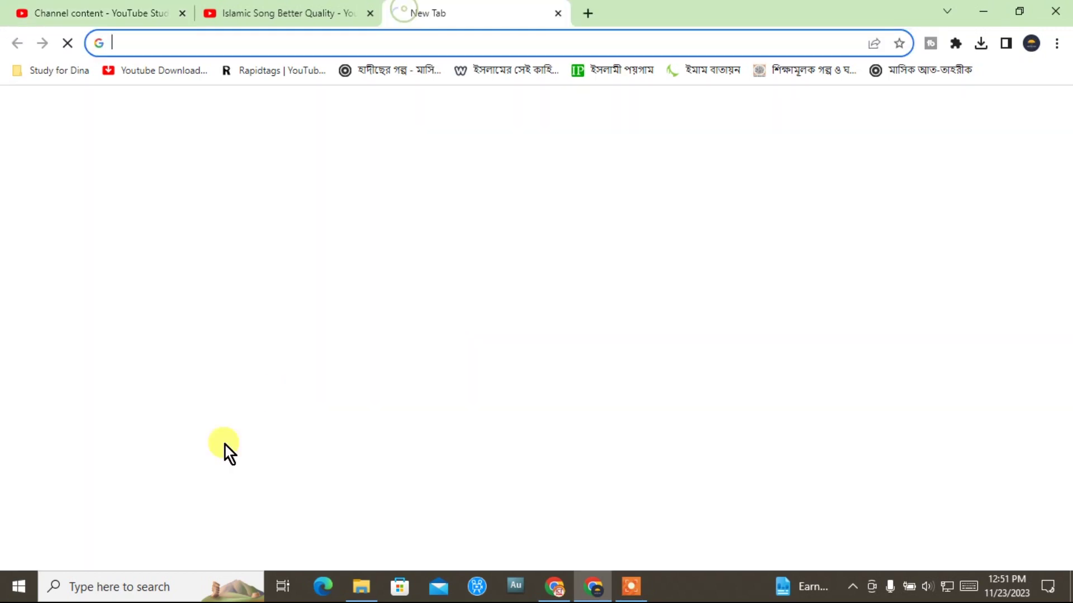
{"action": "key", "text": "ctrl+Tab"}
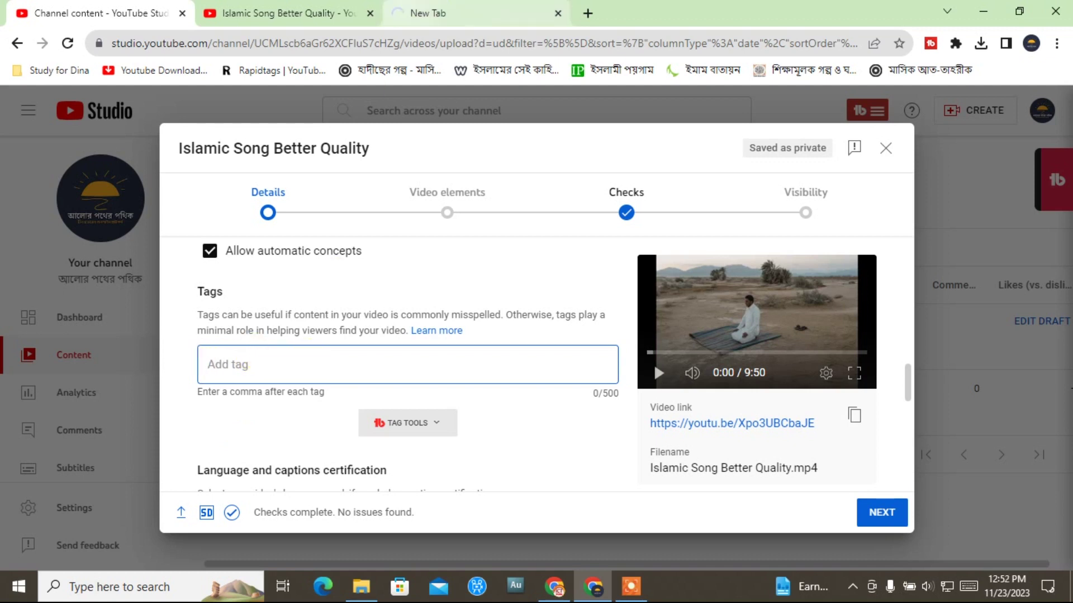
{"action": "left_click", "coordinate": [447, 6]}
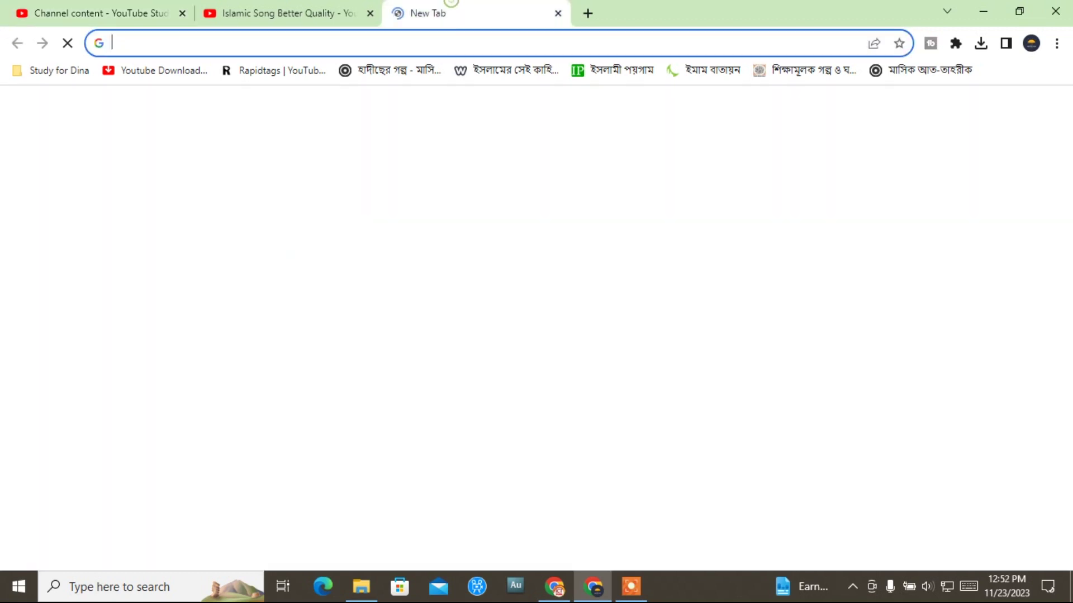
{"action": "left_click", "coordinate": [256, 75]}
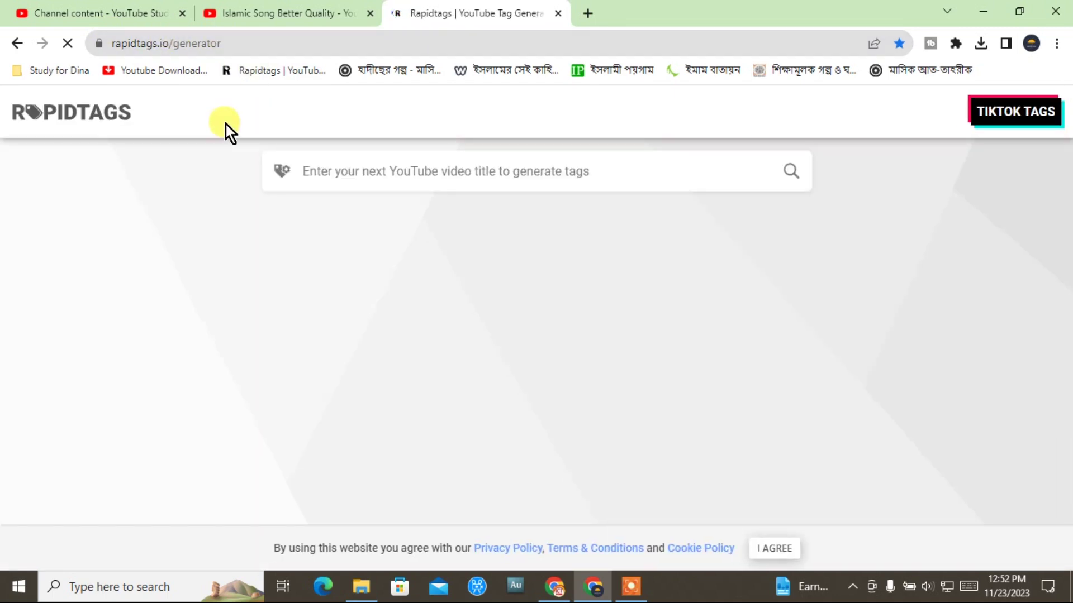
Copy the video title "Islamic Song Better Quality" from YouTube Studio and generate tags for it in Rapidtags
{"action": "left_click", "coordinate": [121, 18]}
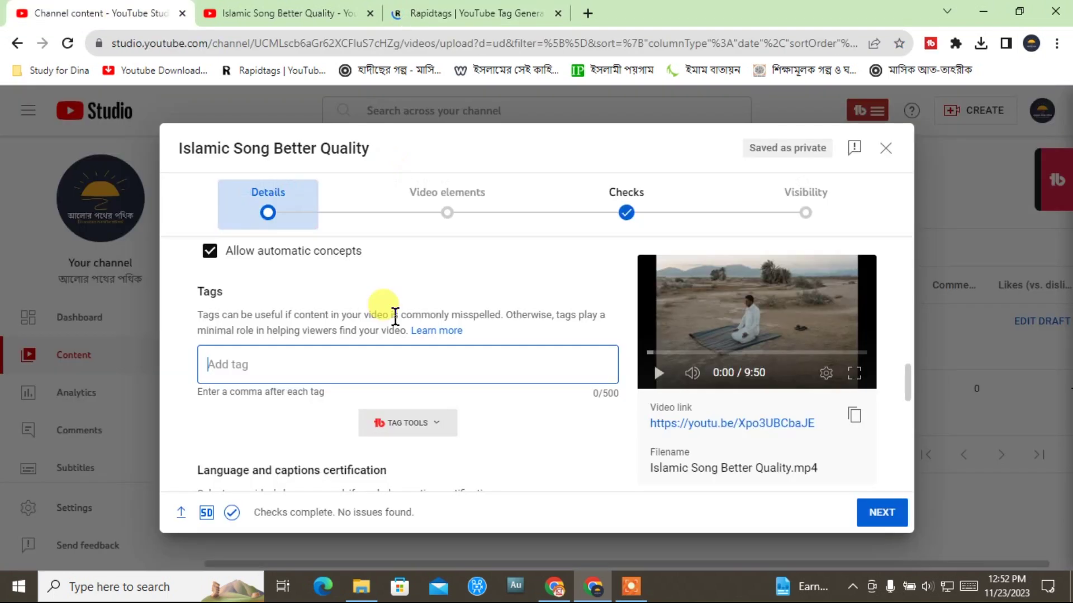
{"action": "left_click_drag", "start_coordinate": [371, 148], "coordinate": [176, 147]}
{"action": "right_click", "coordinate": [248, 148]}
{"action": "left_click", "coordinate": [288, 165]}
{"action": "left_click", "coordinate": [475, 13]}
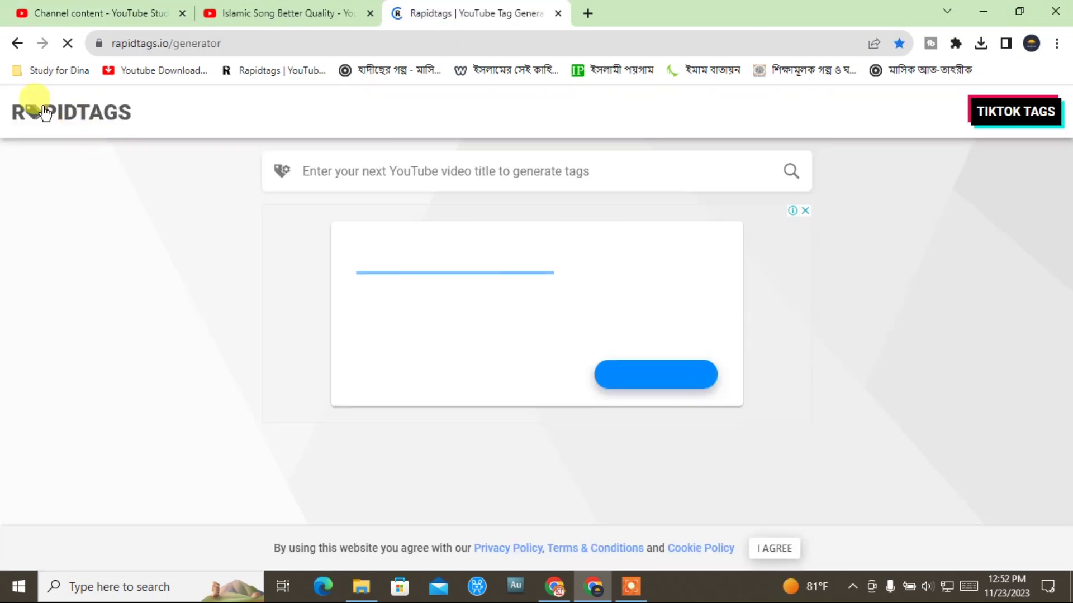
{"action": "left_click", "coordinate": [370, 167]}
{"action": "key", "text": "ctrl+v"}
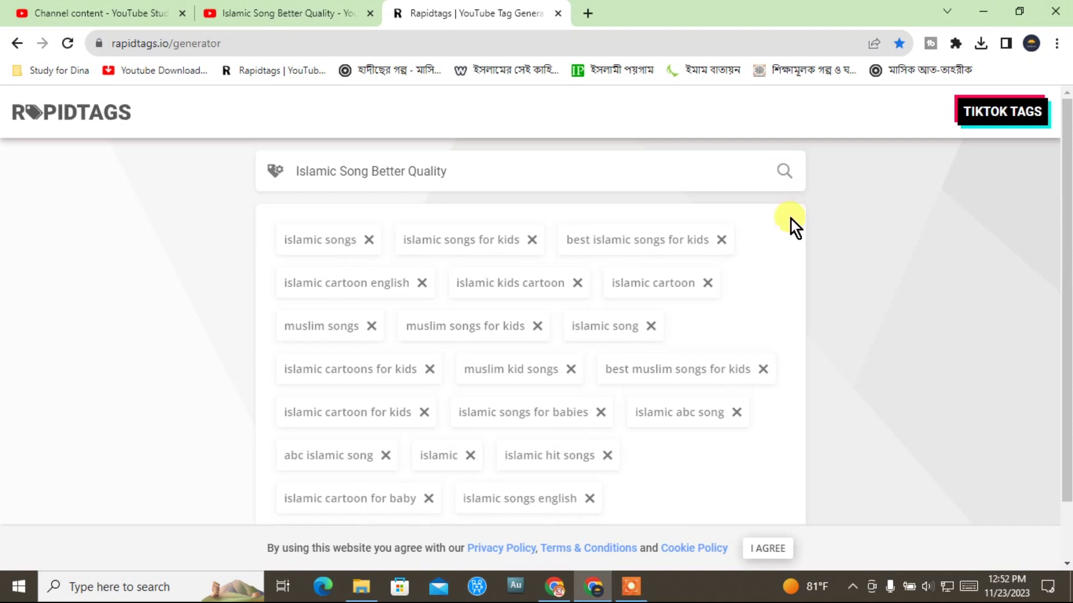
Accept the Rapidtags policy notice, and transfer all the generated tags into the video's Tags field in YouTube Studio
{"action": "scroll", "coordinate": [675, 328], "scroll_direction": "down", "scroll_amount": 1}
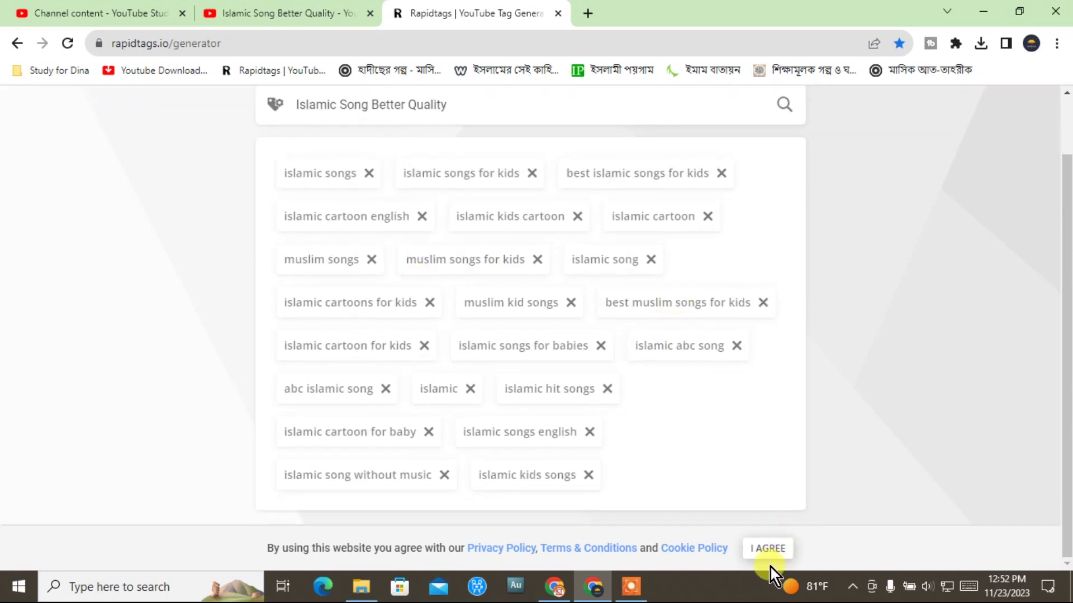
{"action": "left_click", "coordinate": [763, 550]}
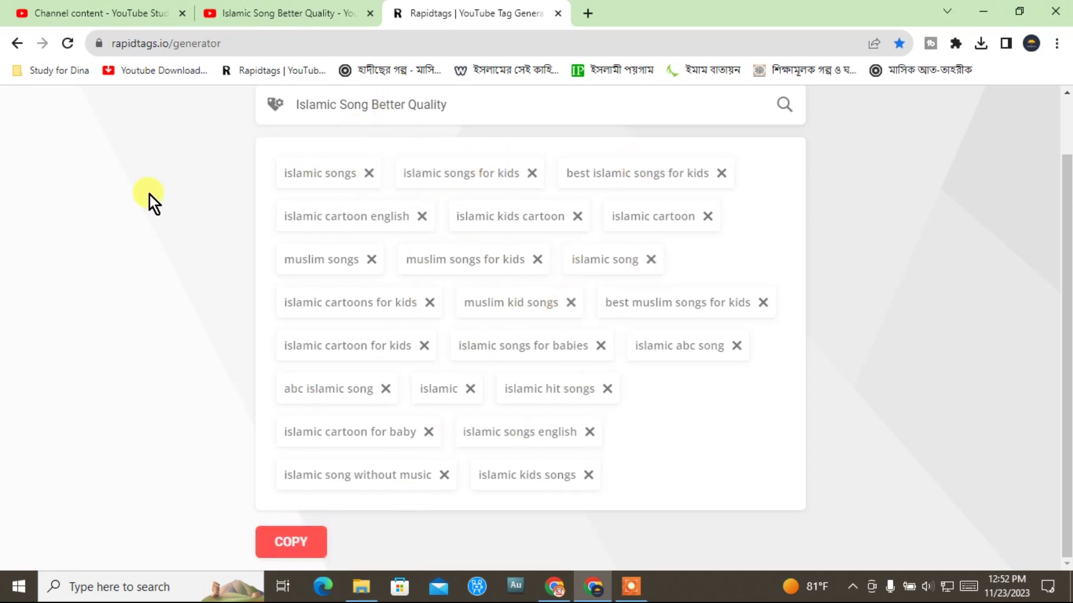
{"action": "left_click", "coordinate": [108, 18]}
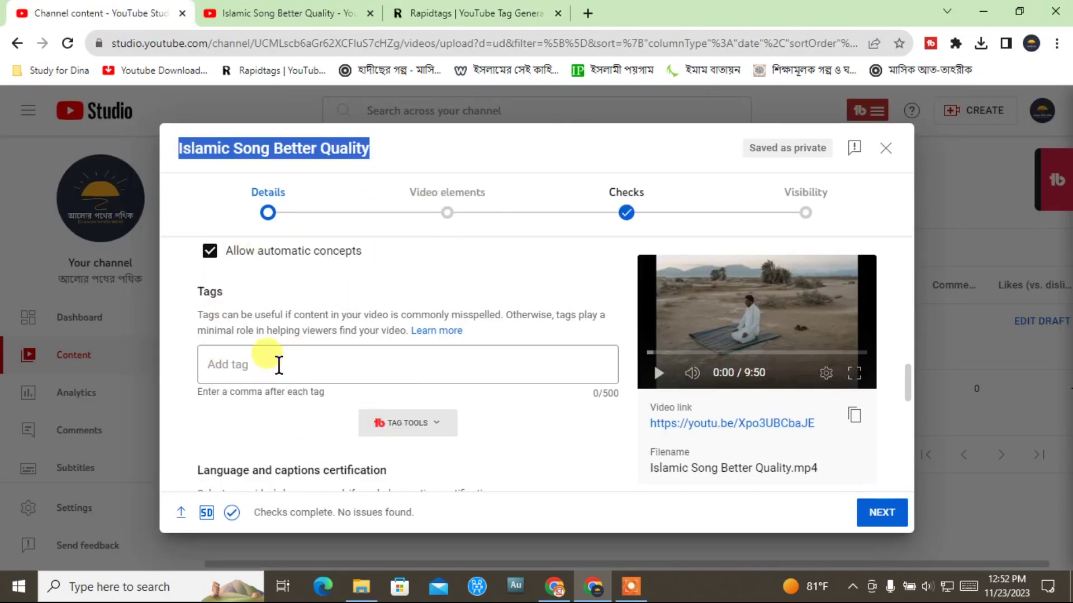
{"action": "left_click", "coordinate": [241, 364]}
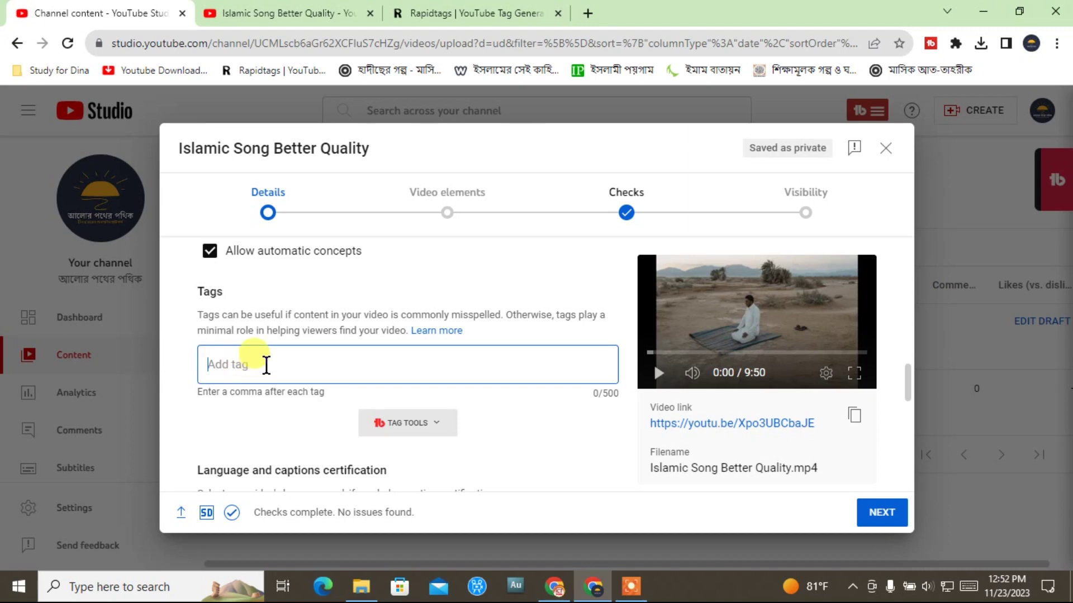
{"action": "right_click", "coordinate": [266, 366]}
{"action": "left_click", "coordinate": [316, 261]}
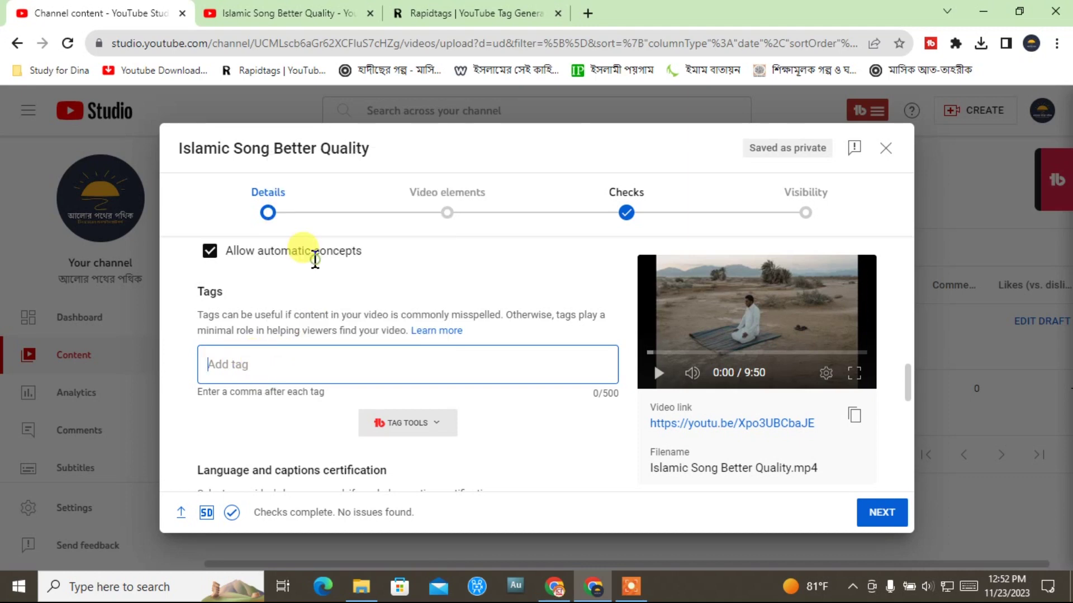
{"action": "scroll", "coordinate": [505, 431], "scroll_direction": "down", "scroll_amount": 5}
{"action": "scroll", "coordinate": [505, 435], "scroll_direction": "down", "scroll_amount": 1}
{"action": "scroll", "coordinate": [390, 340], "scroll_direction": "up", "scroll_amount": 4}
{"action": "scroll", "coordinate": [385, 413], "scroll_direction": "down", "scroll_amount": 1}
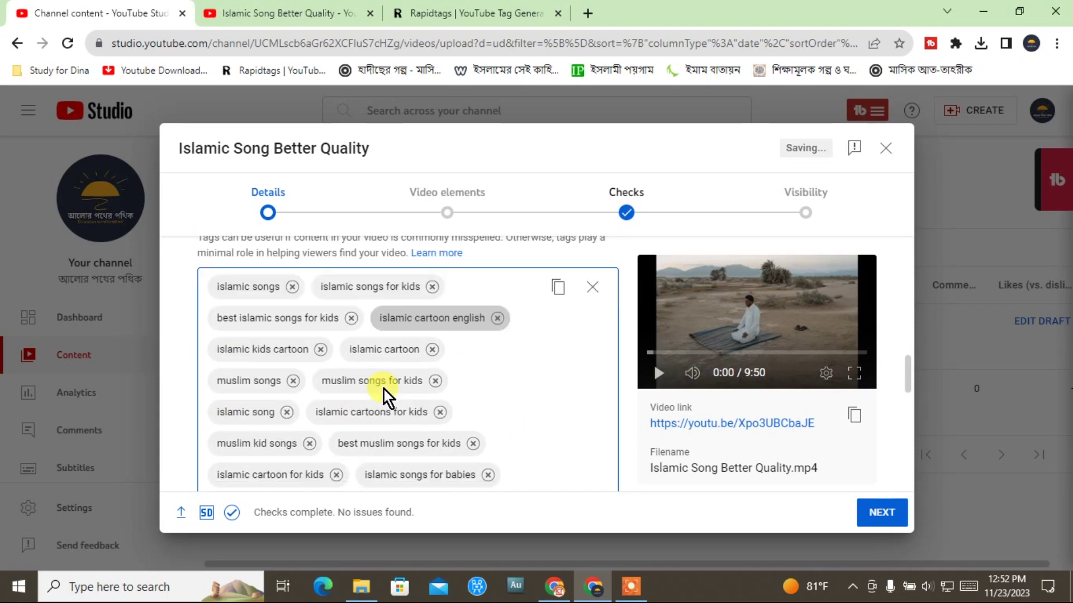
{"action": "scroll", "coordinate": [412, 375], "scroll_direction": "down", "scroll_amount": 3}
{"action": "scroll", "coordinate": [427, 423], "scroll_direction": "down", "scroll_amount": 2}
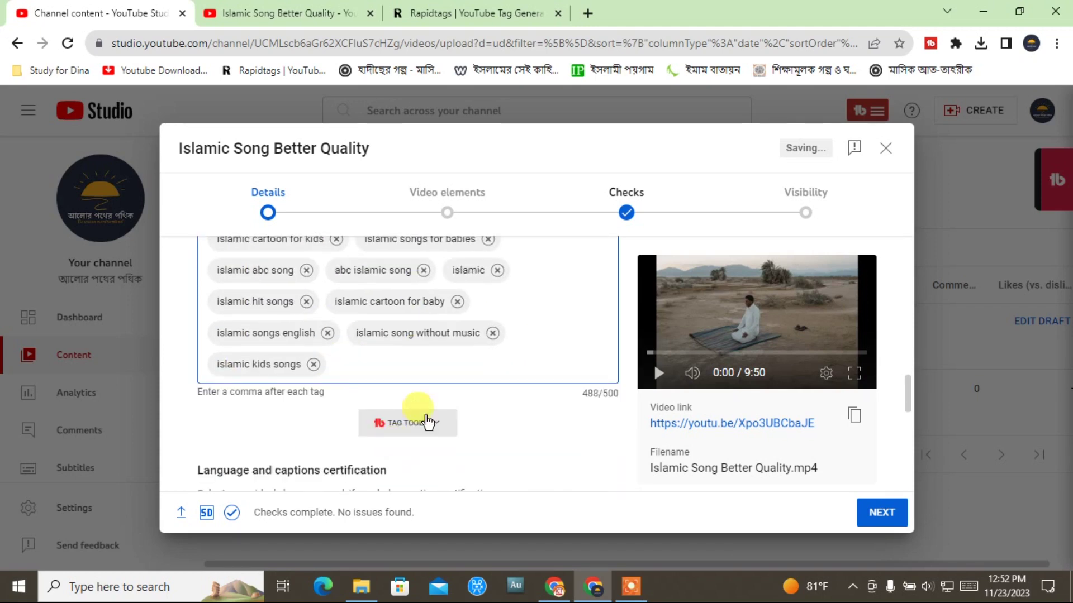
Switch the video's license to Creative Commons - Attribution and back to Standard YouTube License
{"action": "scroll", "coordinate": [484, 387], "scroll_direction": "down", "scroll_amount": 1}
{"action": "scroll", "coordinate": [485, 386], "scroll_direction": "down", "scroll_amount": 3}
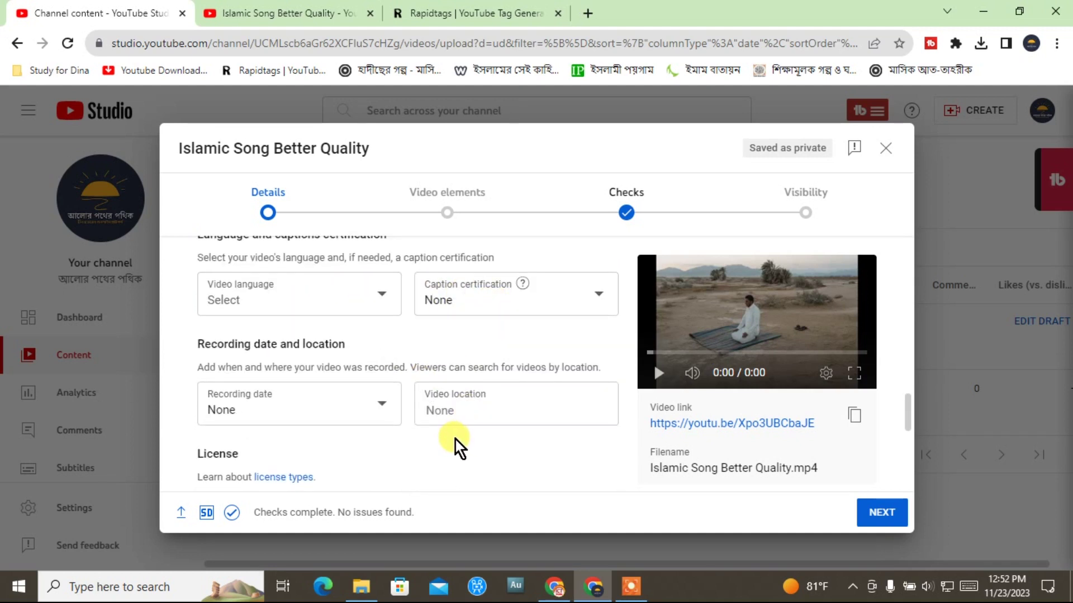
{"action": "scroll", "coordinate": [449, 438], "scroll_direction": "down", "scroll_amount": 1}
{"action": "scroll", "coordinate": [431, 427], "scroll_direction": "down", "scroll_amount": 1}
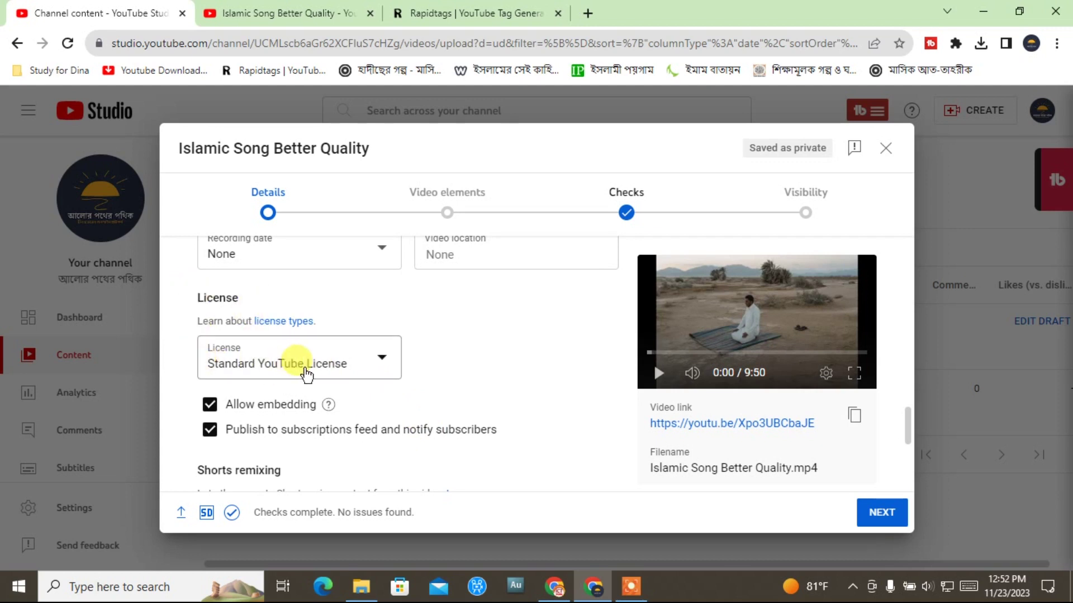
{"action": "left_click", "coordinate": [384, 364]}
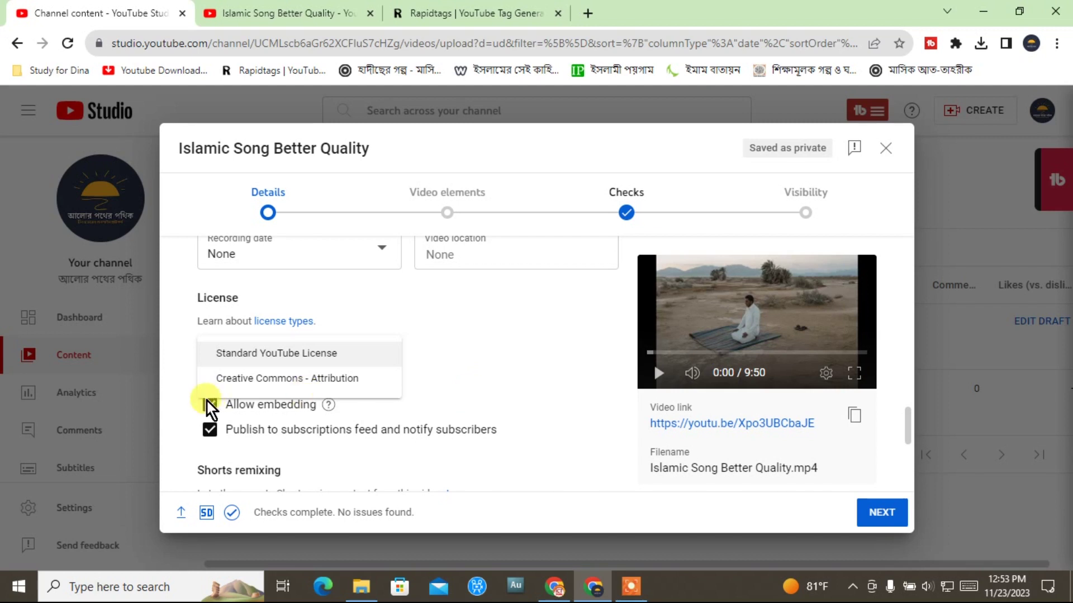
{"action": "left_click", "coordinate": [307, 380]}
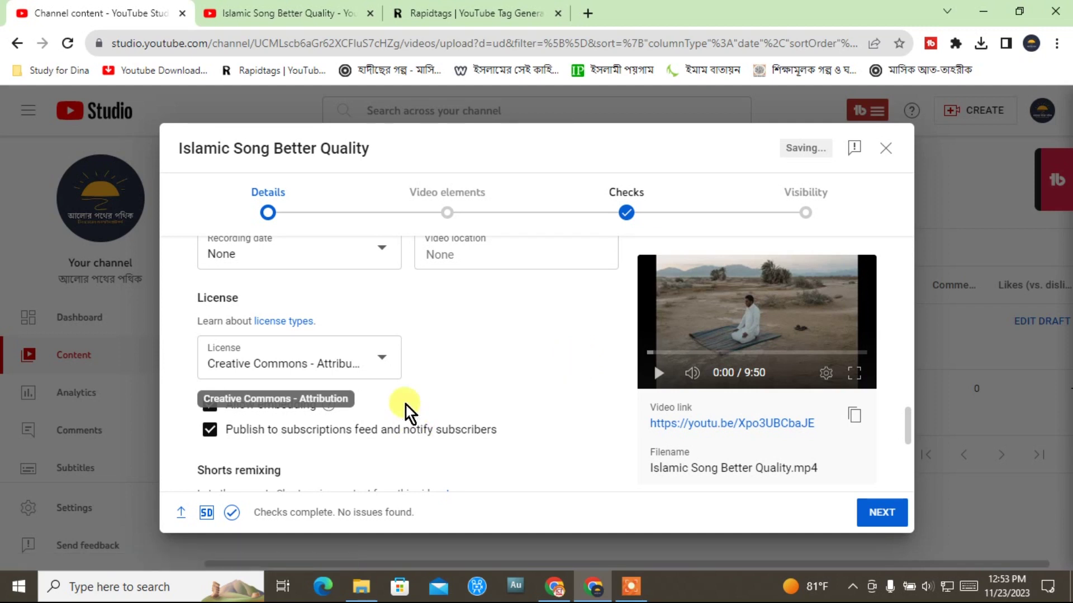
{"action": "left_click", "coordinate": [338, 360]}
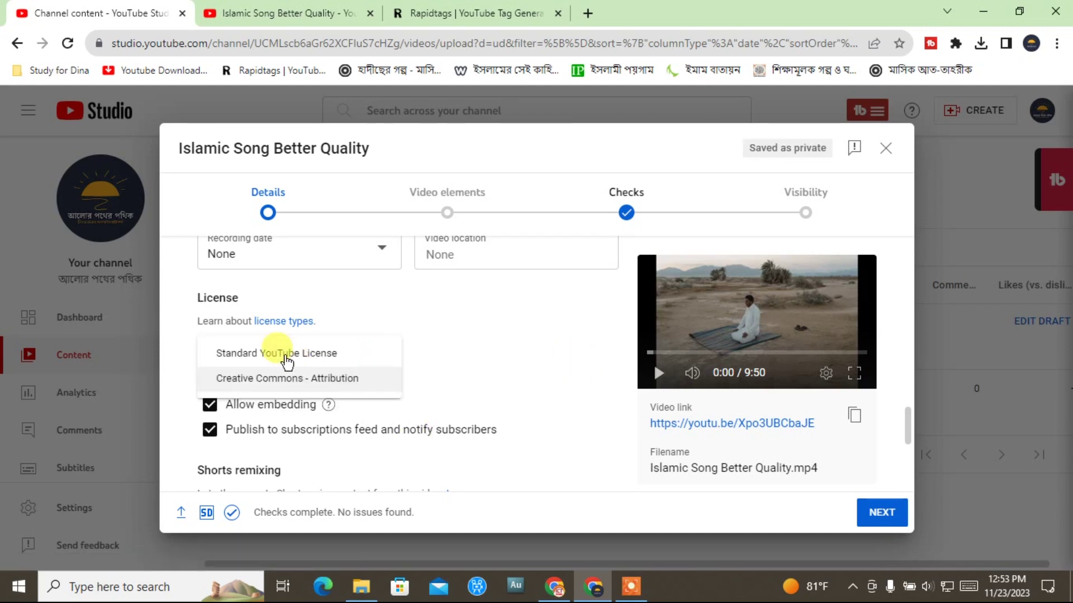
{"action": "left_click", "coordinate": [249, 354]}
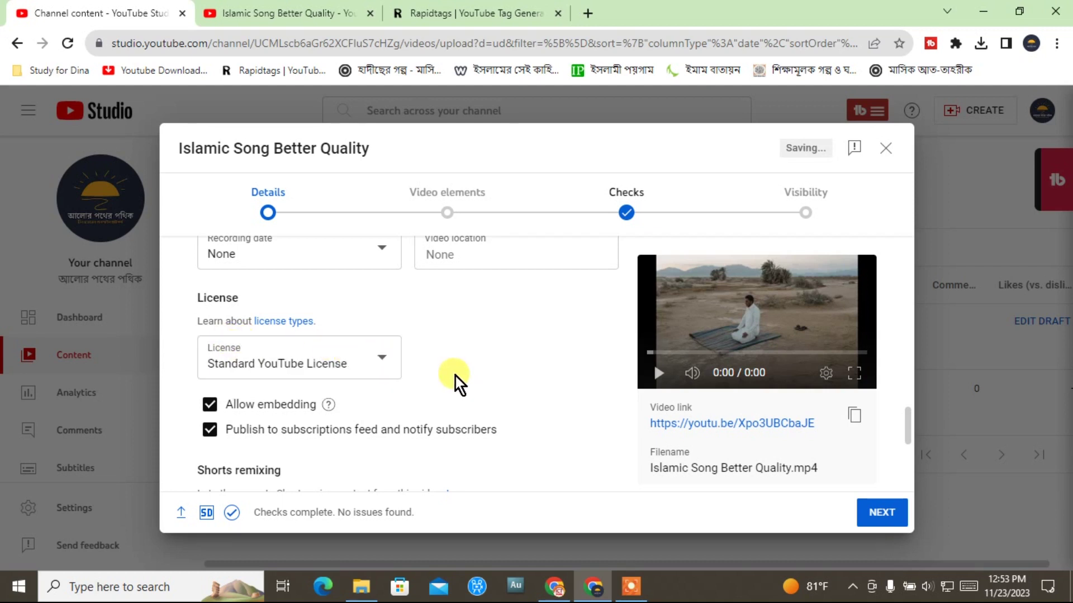
Look through the available video categories and select People & Blogs
{"action": "scroll", "coordinate": [455, 376], "scroll_direction": "down", "scroll_amount": 3}
{"action": "scroll", "coordinate": [455, 376], "scroll_direction": "down", "scroll_amount": 2}
{"action": "scroll", "coordinate": [457, 371], "scroll_direction": "up", "scroll_amount": 1}
{"action": "scroll", "coordinate": [457, 371], "scroll_direction": "up", "scroll_amount": 1}
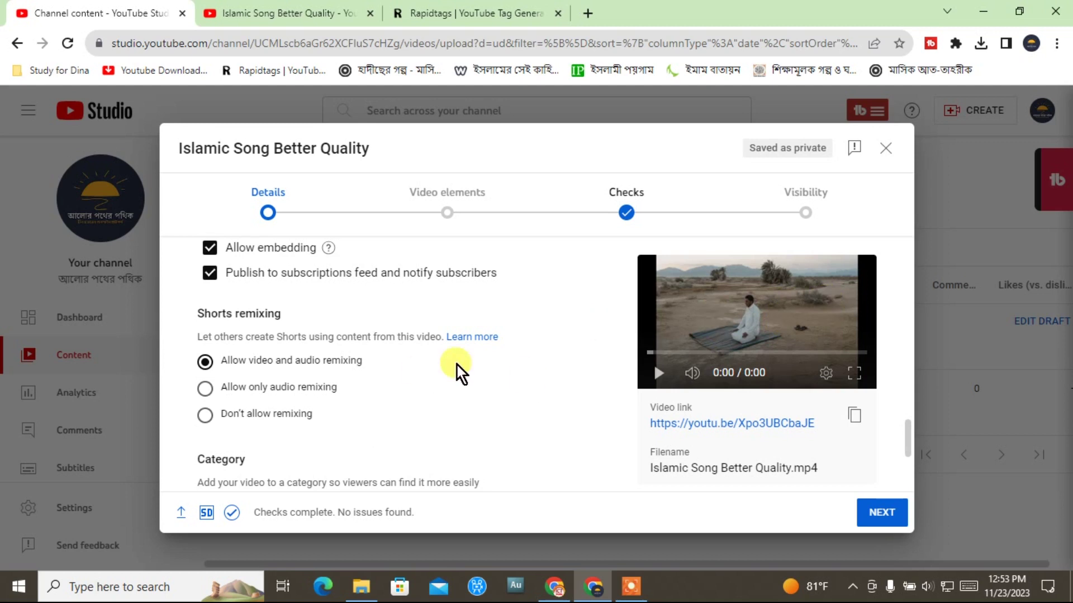
{"action": "scroll", "coordinate": [498, 404], "scroll_direction": "down", "scroll_amount": 3}
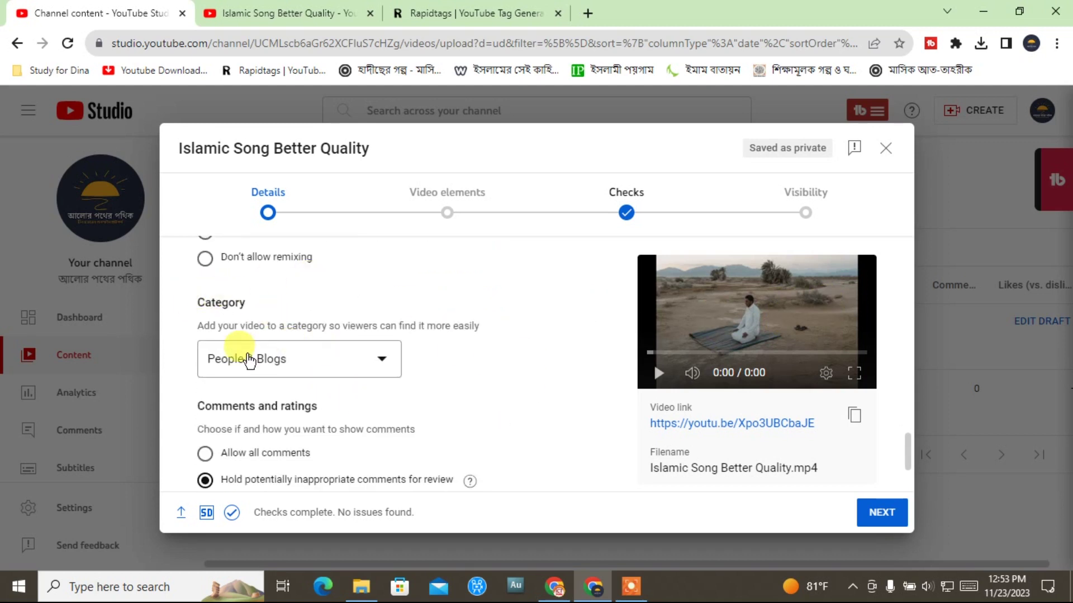
{"action": "left_click", "coordinate": [391, 362]}
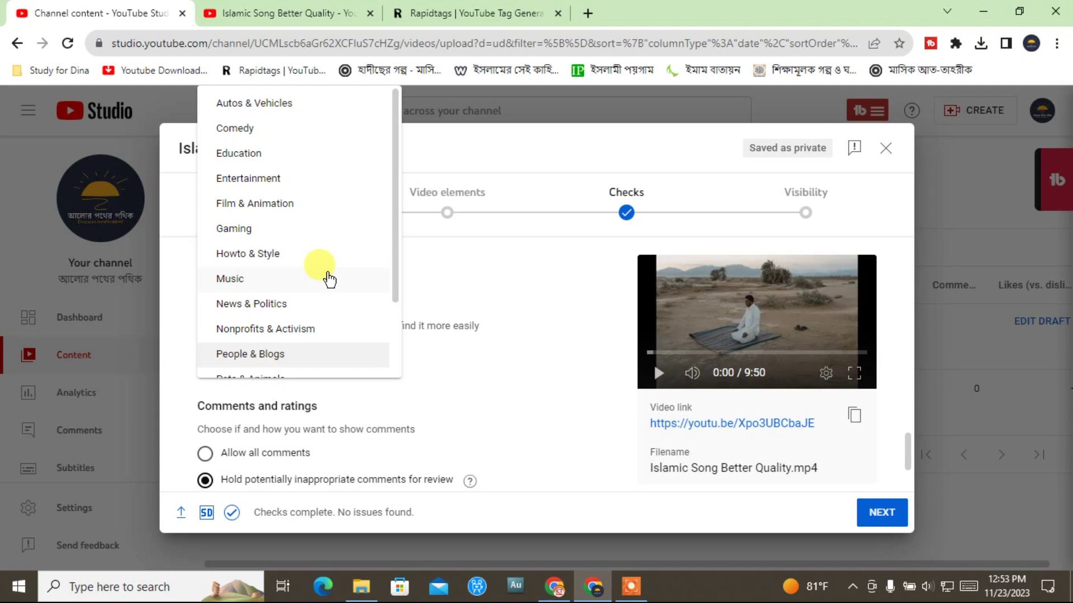
{"action": "scroll", "coordinate": [292, 249], "scroll_direction": "down", "scroll_amount": 2}
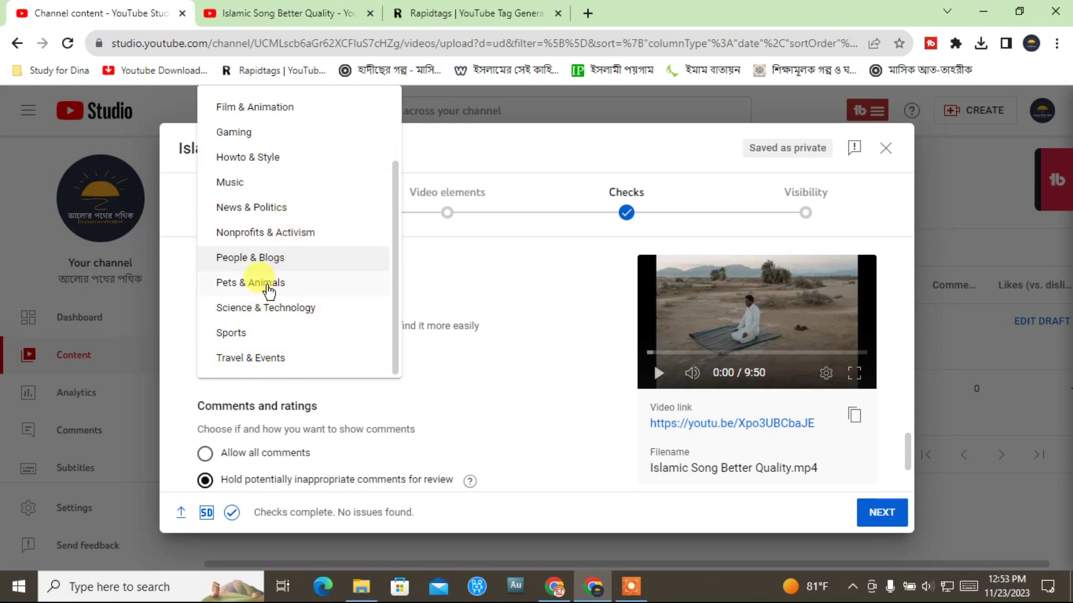
{"action": "scroll", "coordinate": [270, 282], "scroll_direction": "up", "scroll_amount": 2}
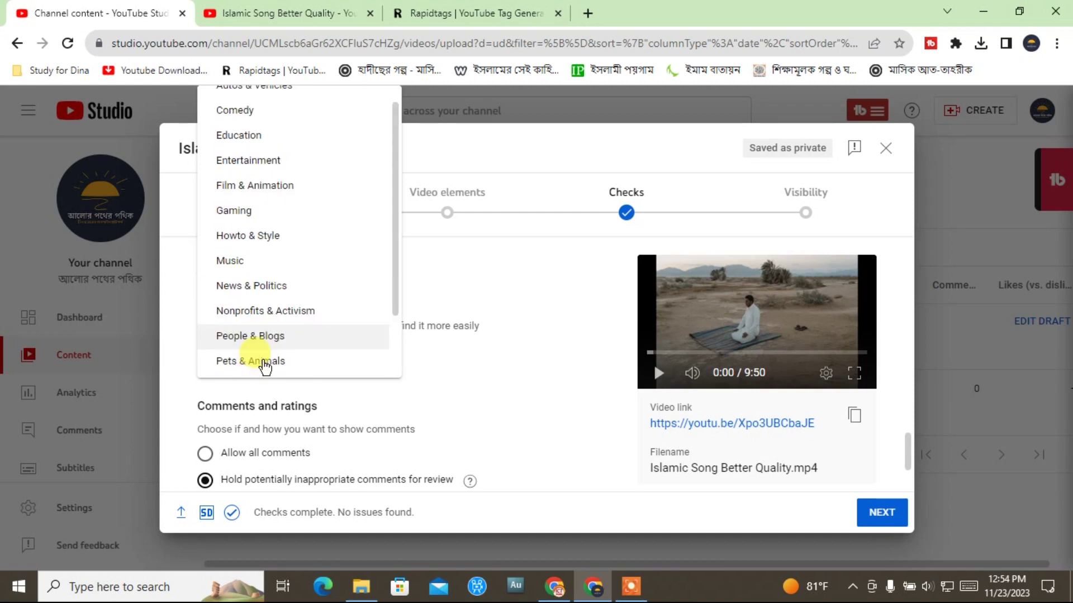
{"action": "scroll", "coordinate": [264, 365], "scroll_direction": "up", "scroll_amount": 1}
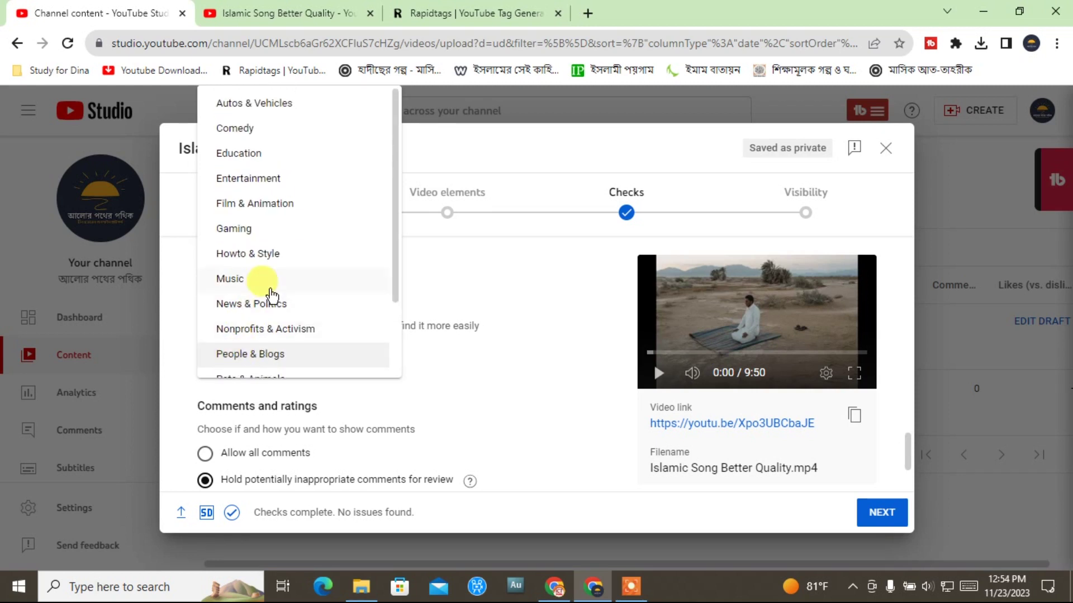
{"action": "left_click", "coordinate": [250, 356]}
Set the video's comments option to "Allow all comments"
{"action": "scroll", "coordinate": [532, 352], "scroll_direction": "down", "scroll_amount": 3}
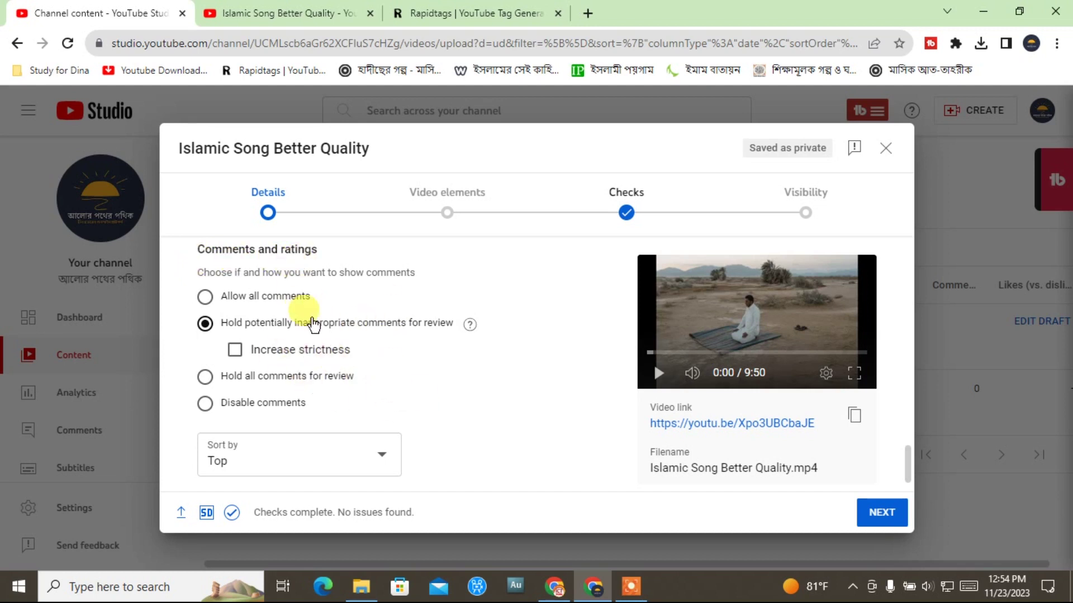
{"action": "left_click", "coordinate": [266, 296]}
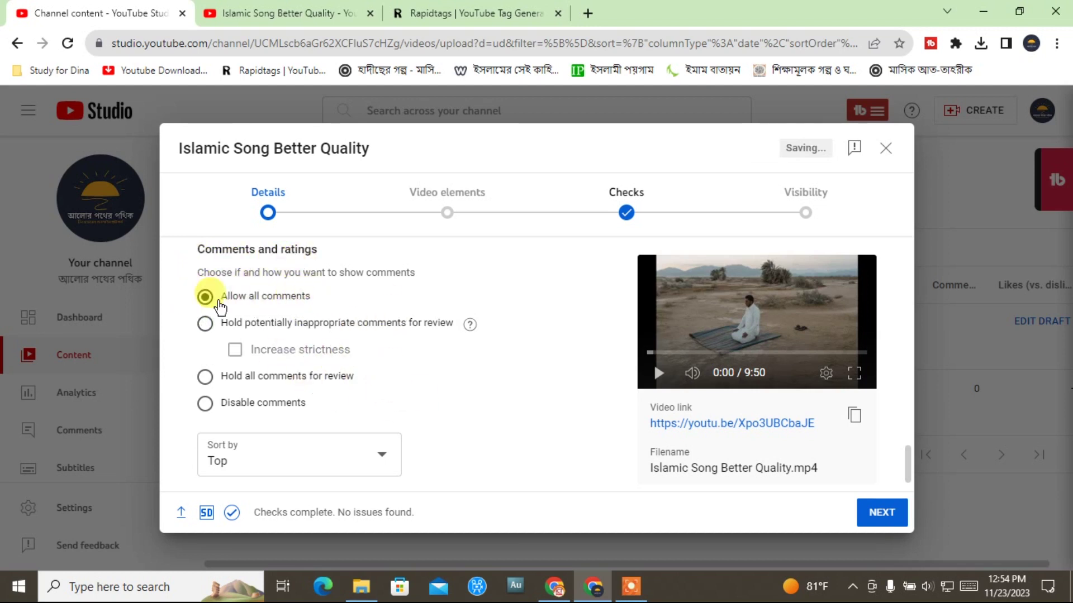
{"action": "scroll", "coordinate": [409, 391], "scroll_direction": "down", "scroll_amount": 2}
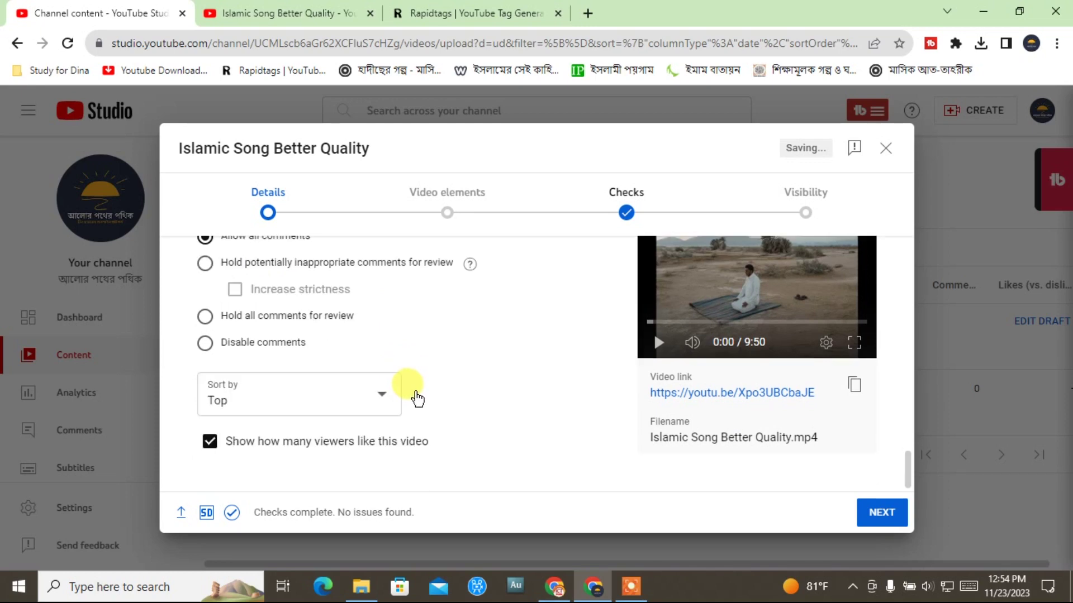
{"action": "scroll", "coordinate": [391, 336], "scroll_direction": "up", "scroll_amount": 8}
{"action": "left_click", "coordinate": [283, 215]}
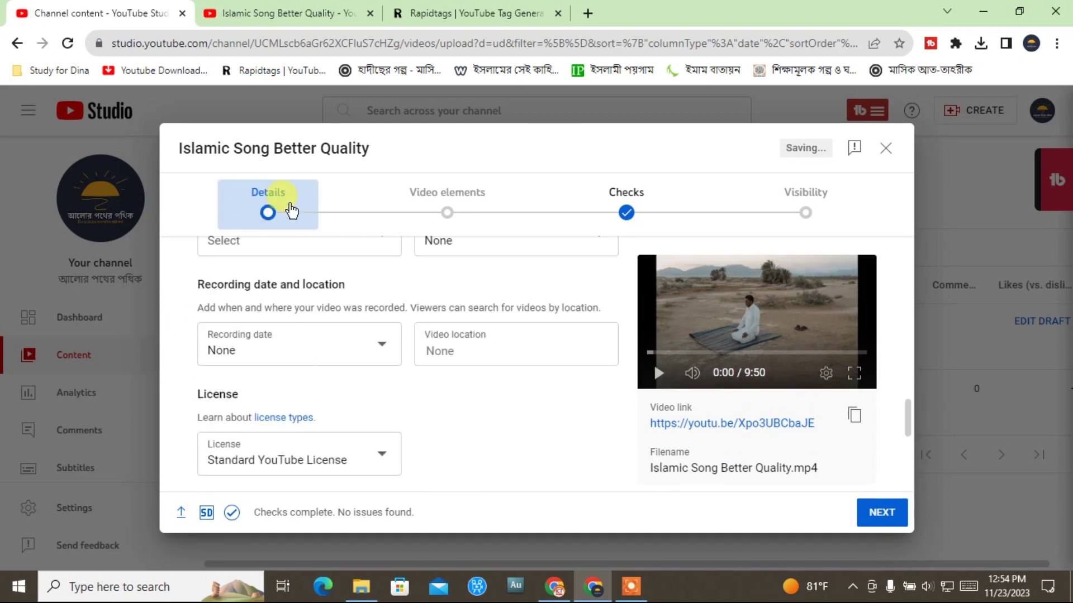
{"action": "scroll", "coordinate": [455, 382], "scroll_direction": "up", "scroll_amount": 10}
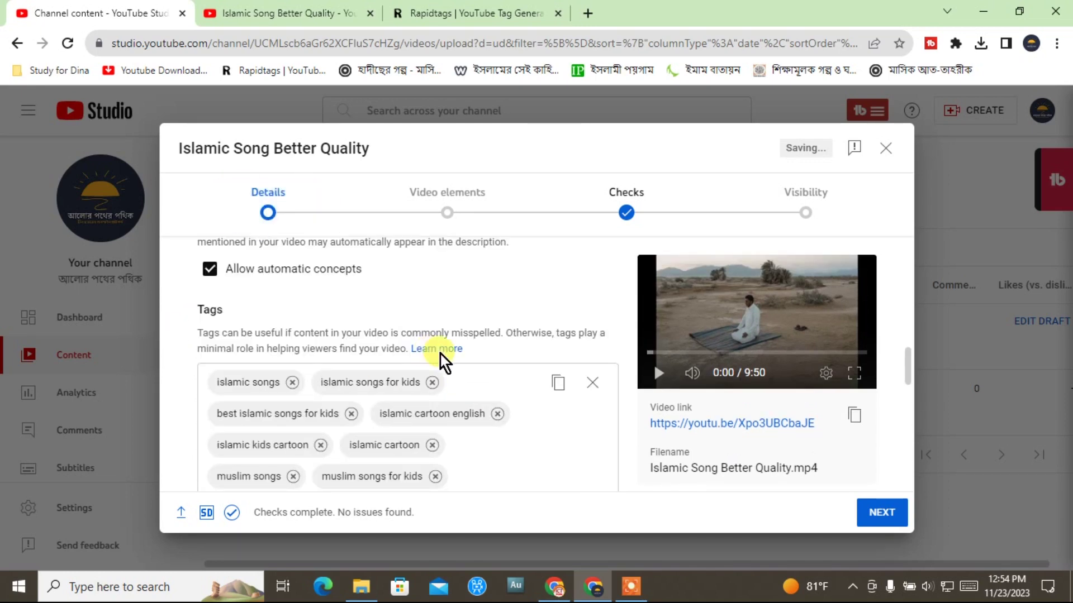
Proceed to the video elements stage and add an end screen using the "2 videos" template
{"action": "scroll", "coordinate": [500, 350], "scroll_direction": "up", "scroll_amount": 5}
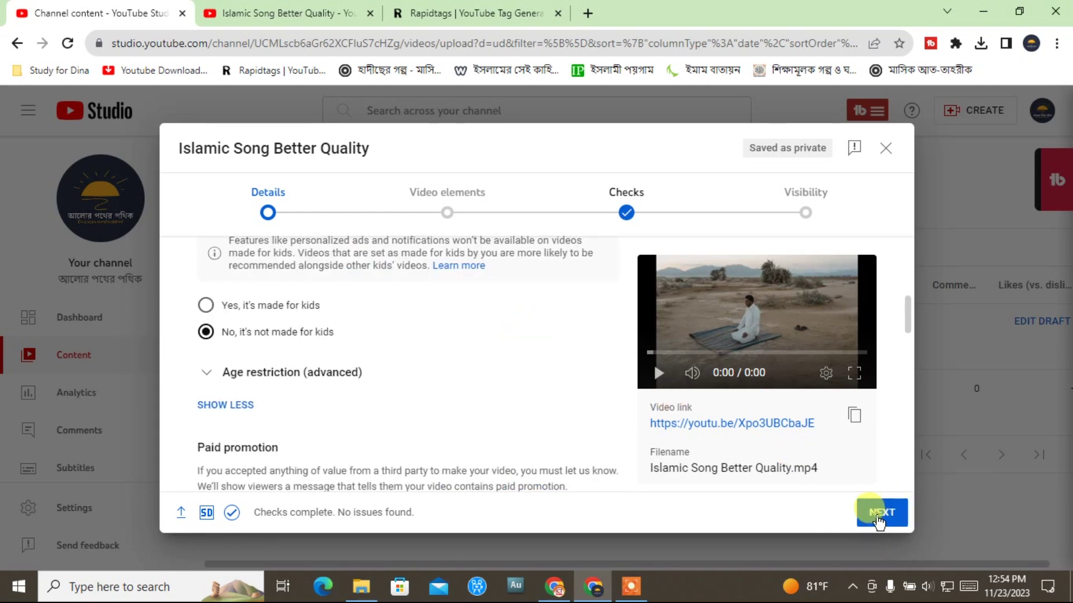
{"action": "left_click", "coordinate": [879, 514]}
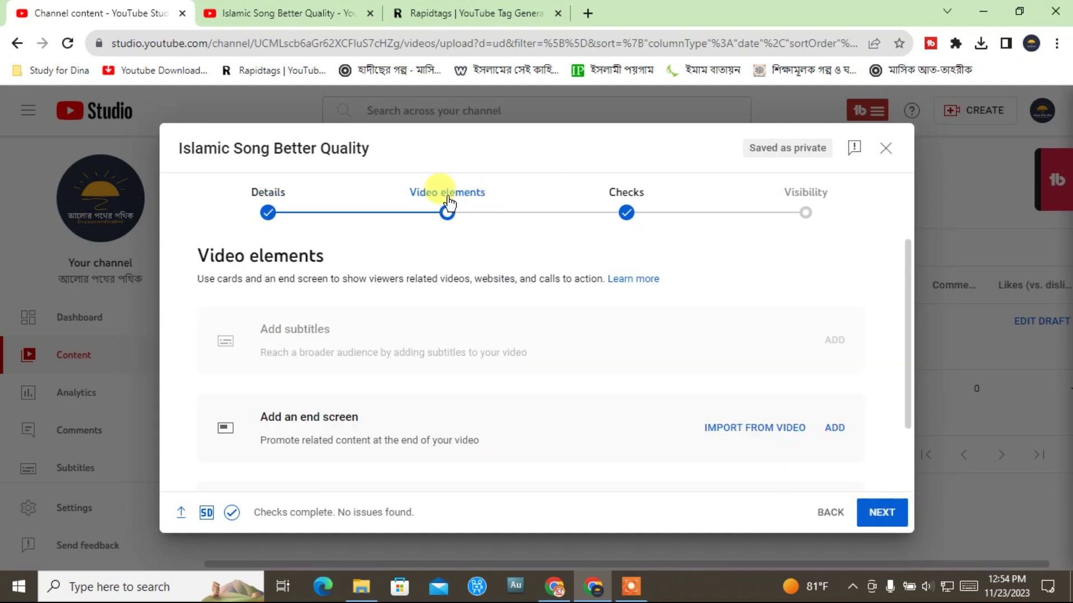
{"action": "scroll", "coordinate": [542, 346], "scroll_direction": "down", "scroll_amount": 2}
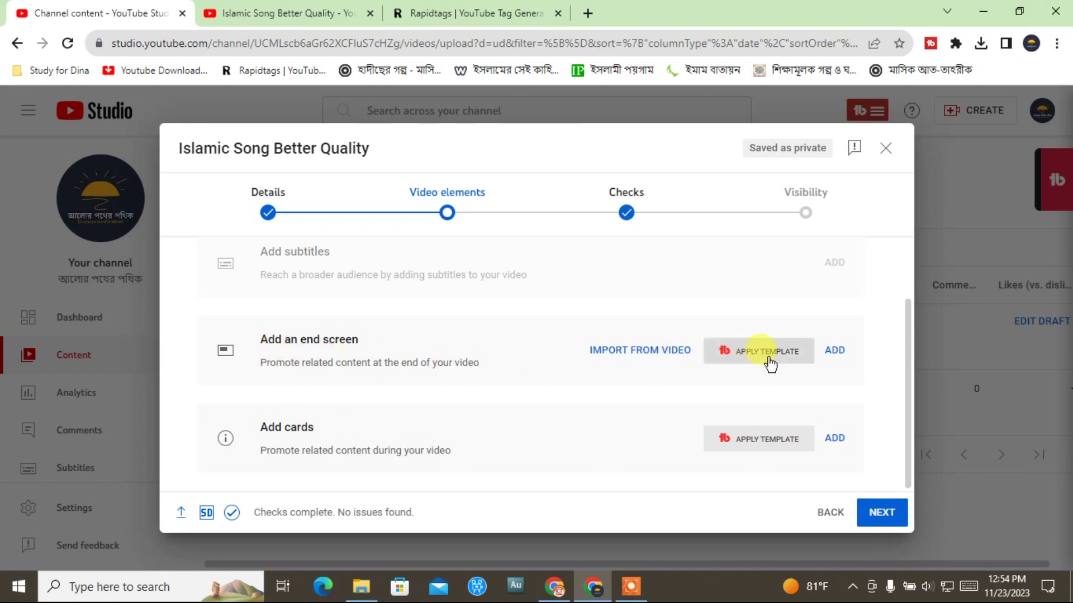
{"action": "left_click", "coordinate": [838, 351]}
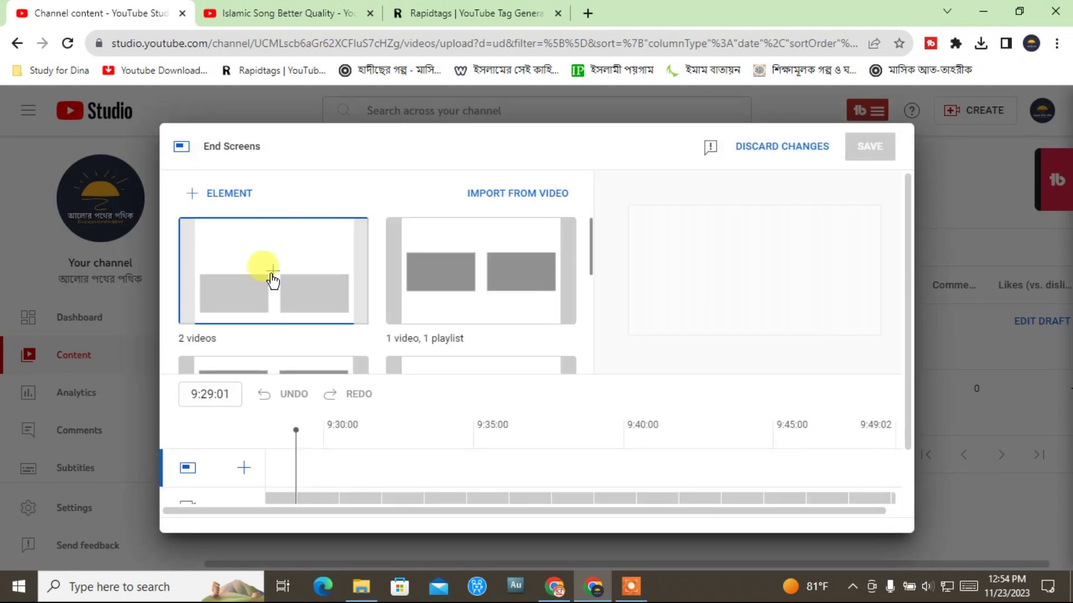
{"action": "left_click", "coordinate": [271, 273]}
Set the end screen's "Best for viewer" element to the specific channel video titled "কিভাবে আল্লাহর কাছে ক্ষমা চাইবেন"
{"action": "left_click", "coordinate": [632, 300]}
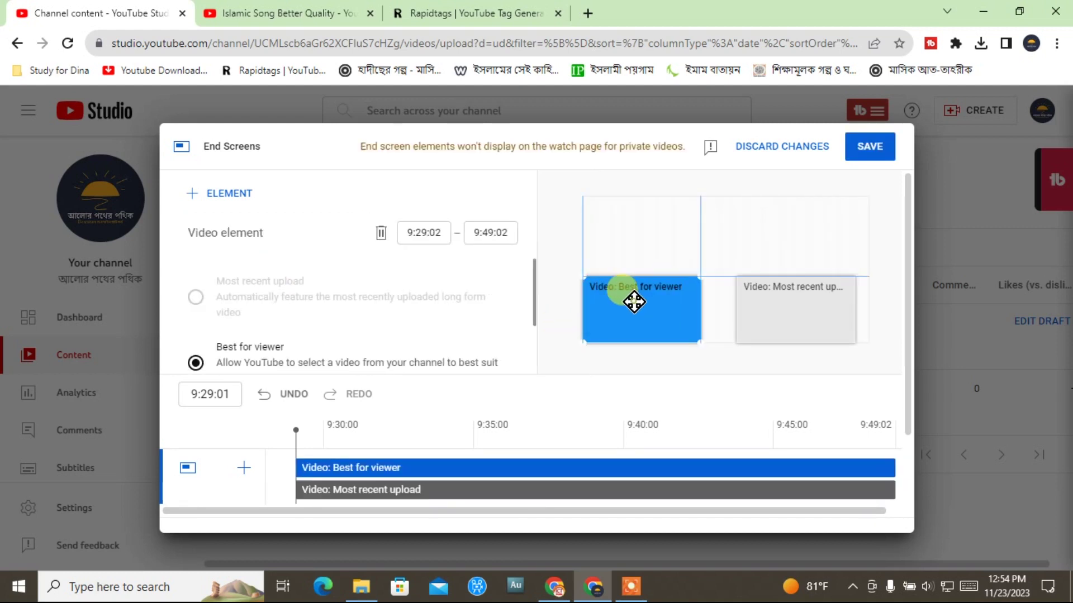
{"action": "scroll", "coordinate": [403, 303], "scroll_direction": "down", "scroll_amount": 2}
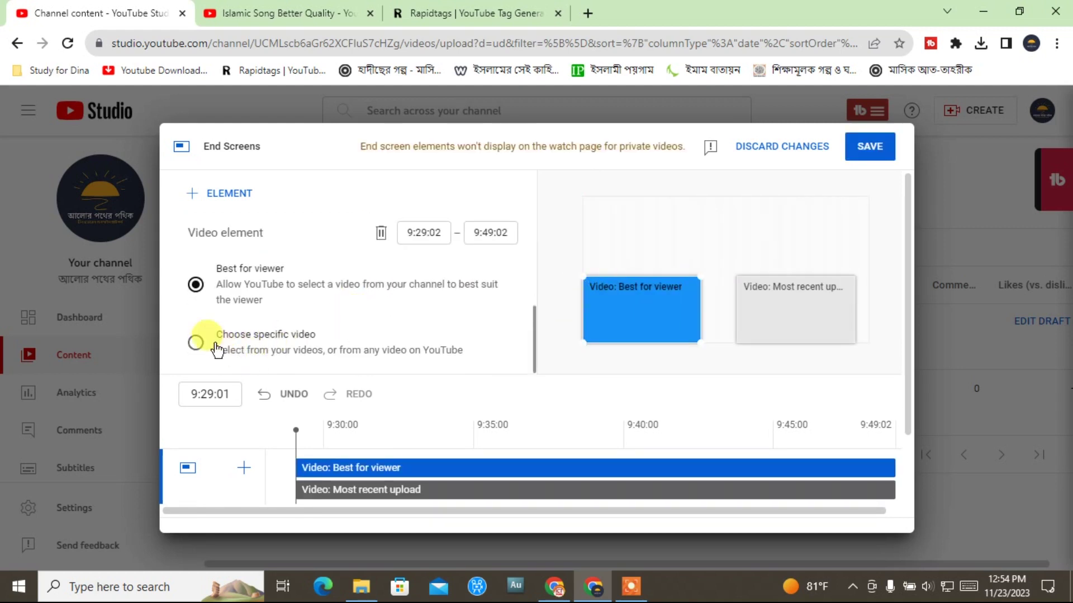
{"action": "left_click", "coordinate": [195, 343]}
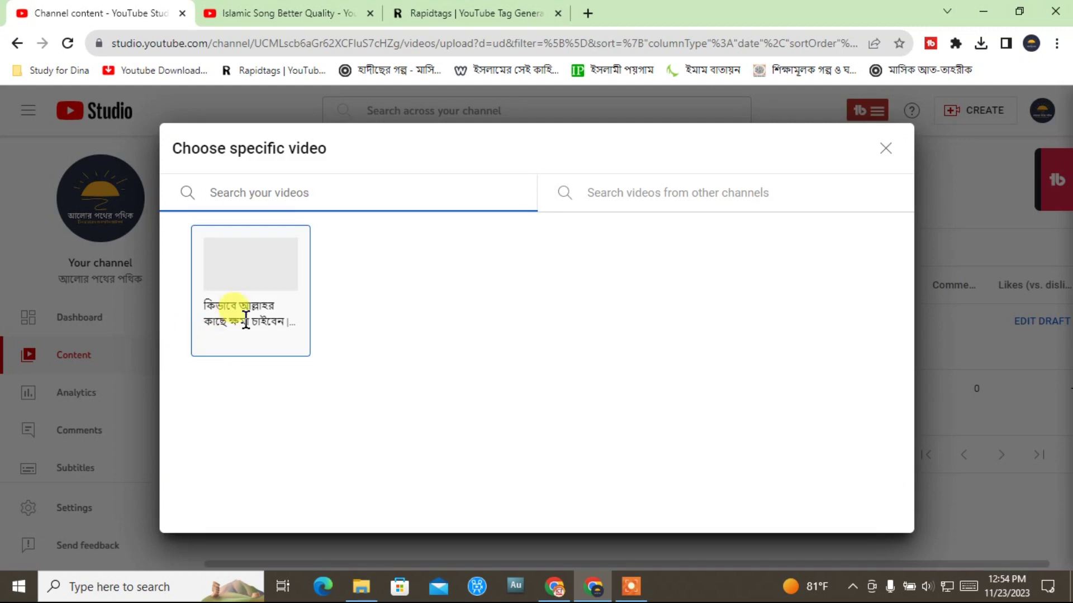
{"action": "left_click", "coordinate": [245, 263]}
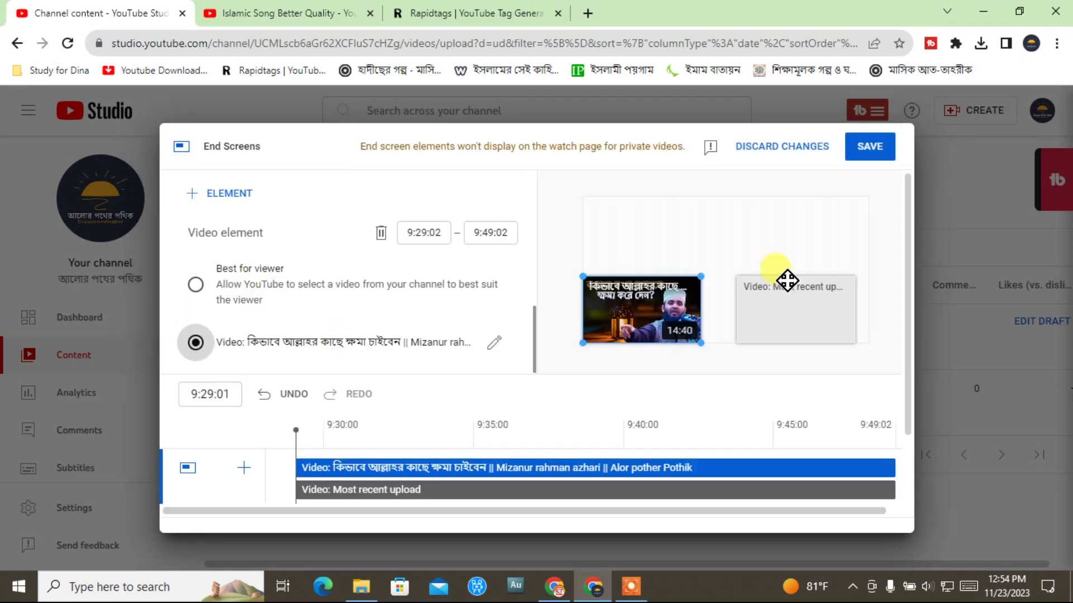
Try to make the "Most recent upload" end screen element feature the same specific channel video as the other element
{"action": "left_click", "coordinate": [798, 307]}
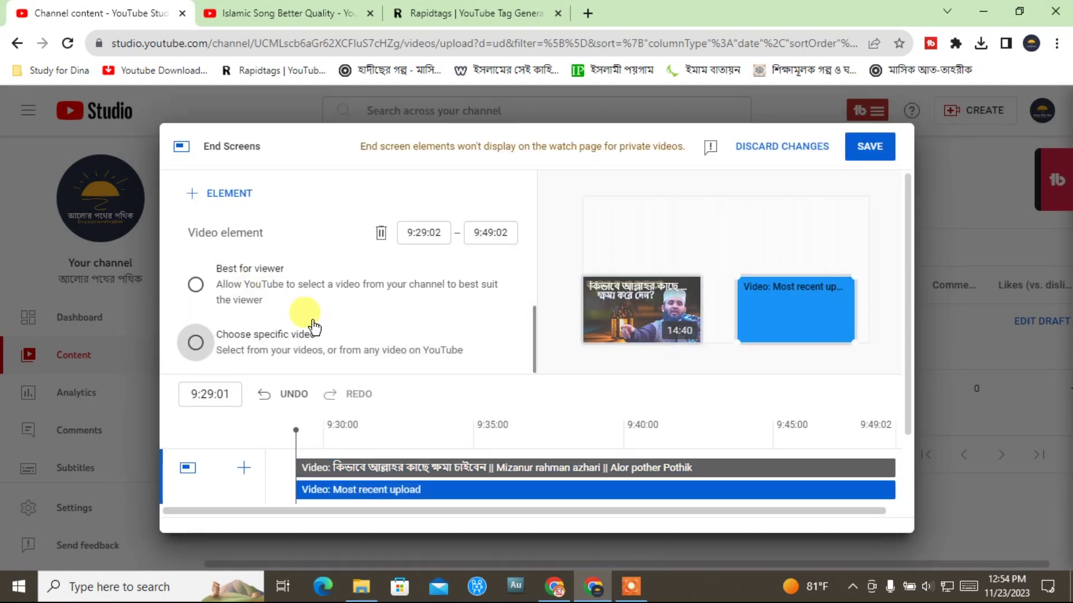
{"action": "scroll", "coordinate": [307, 311], "scroll_direction": "down", "scroll_amount": 2}
{"action": "scroll", "coordinate": [304, 268], "scroll_direction": "up", "scroll_amount": 2}
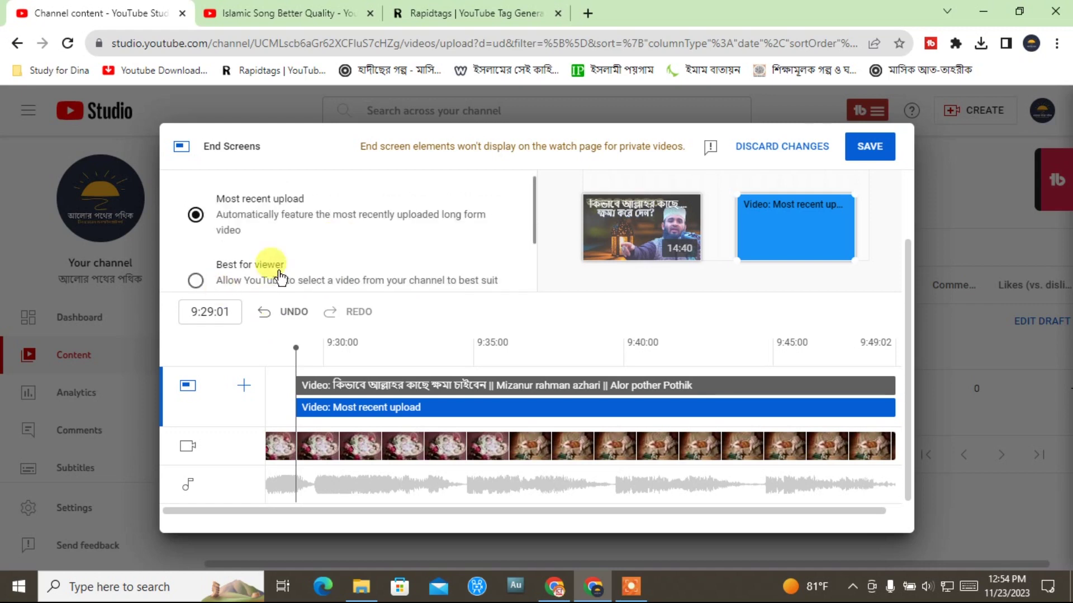
{"action": "scroll", "coordinate": [268, 268], "scroll_direction": "down", "scroll_amount": 2}
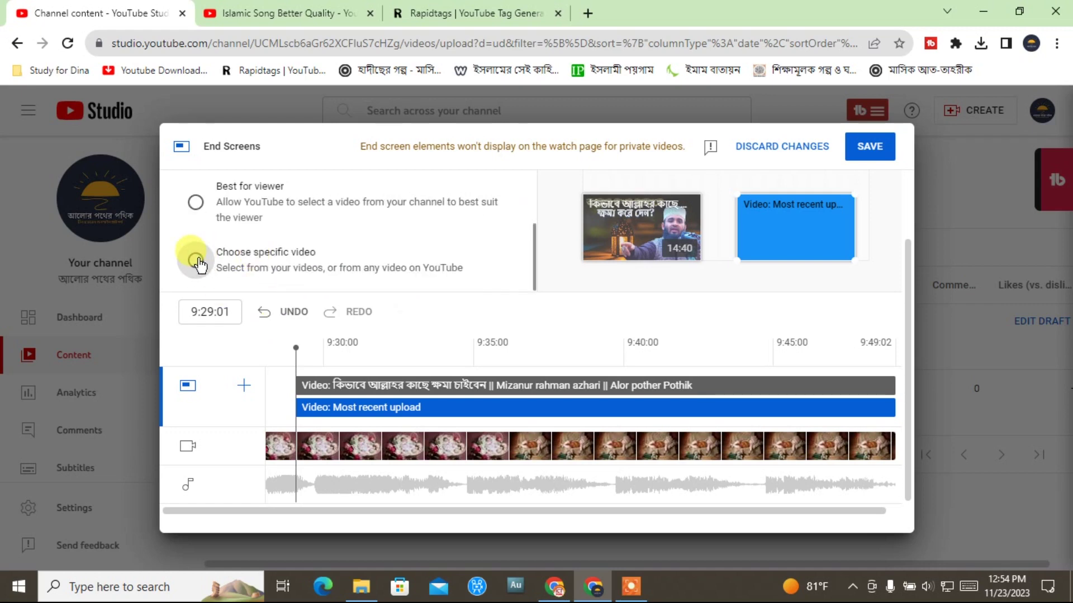
{"action": "left_click", "coordinate": [195, 260]}
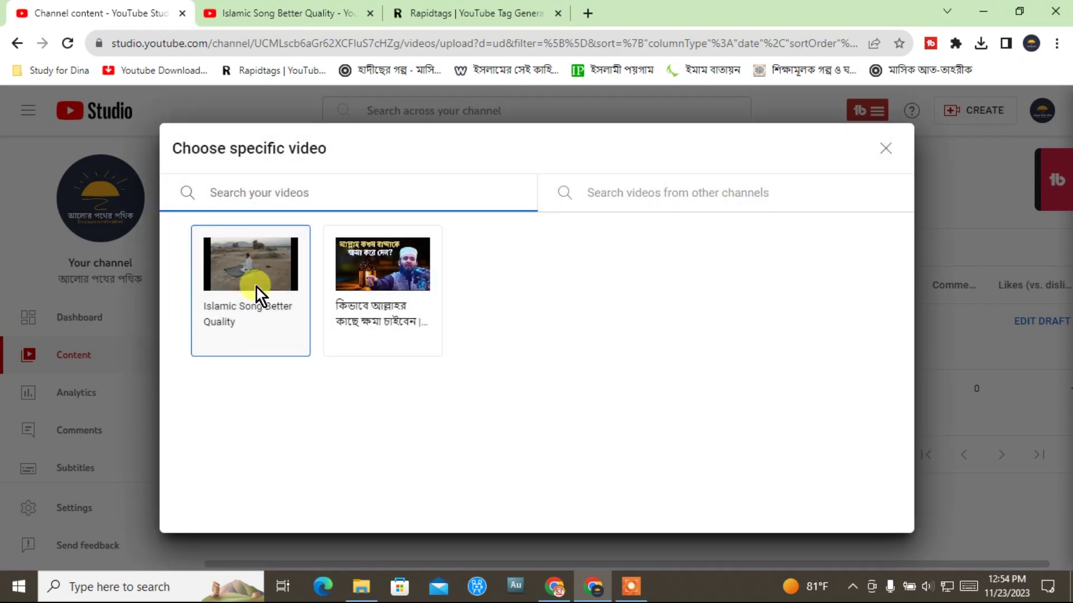
{"action": "left_click", "coordinate": [388, 271]}
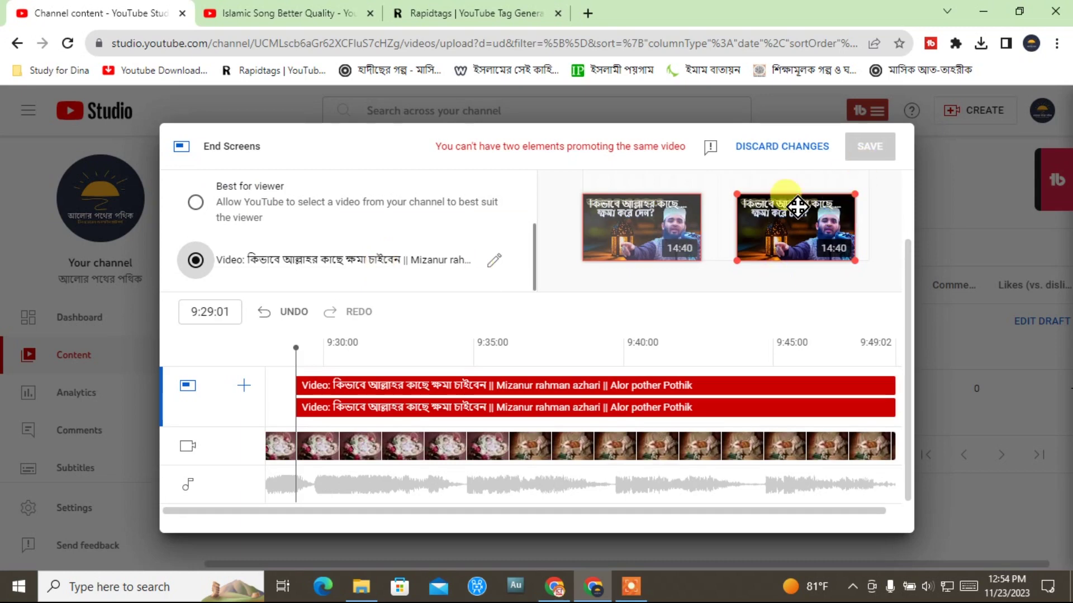
Delete the duplicate second video element and save the end screen
{"action": "key", "text": "Delete"}
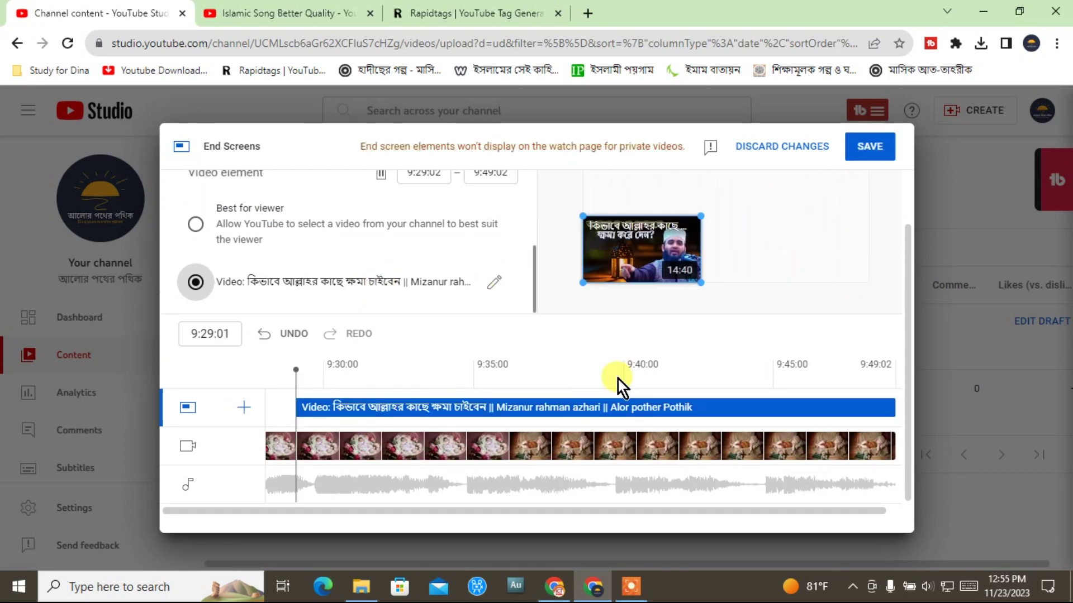
{"action": "left_click", "coordinate": [872, 147]}
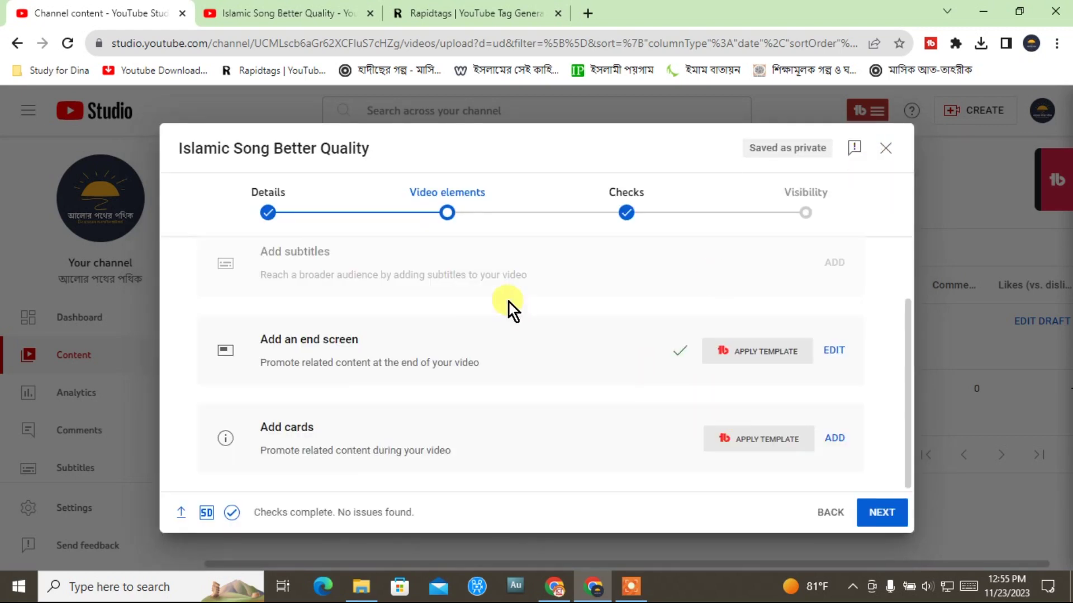
Continue past the checks to the Visibility stage, try the Private and Unlisted options, and set the video to Public
{"action": "left_click", "coordinate": [880, 511]}
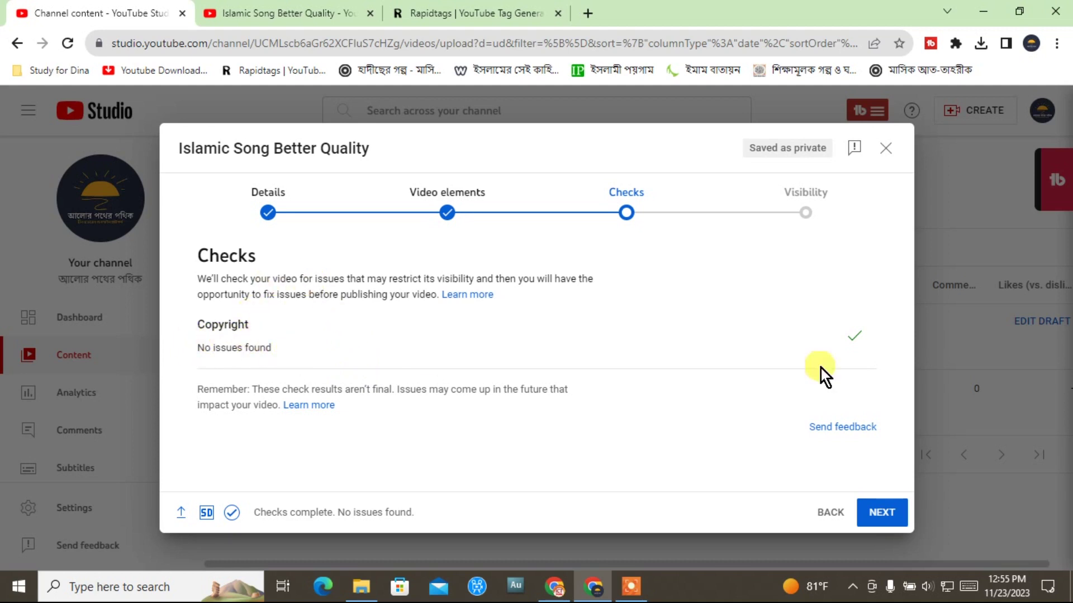
{"action": "left_click", "coordinate": [881, 514]}
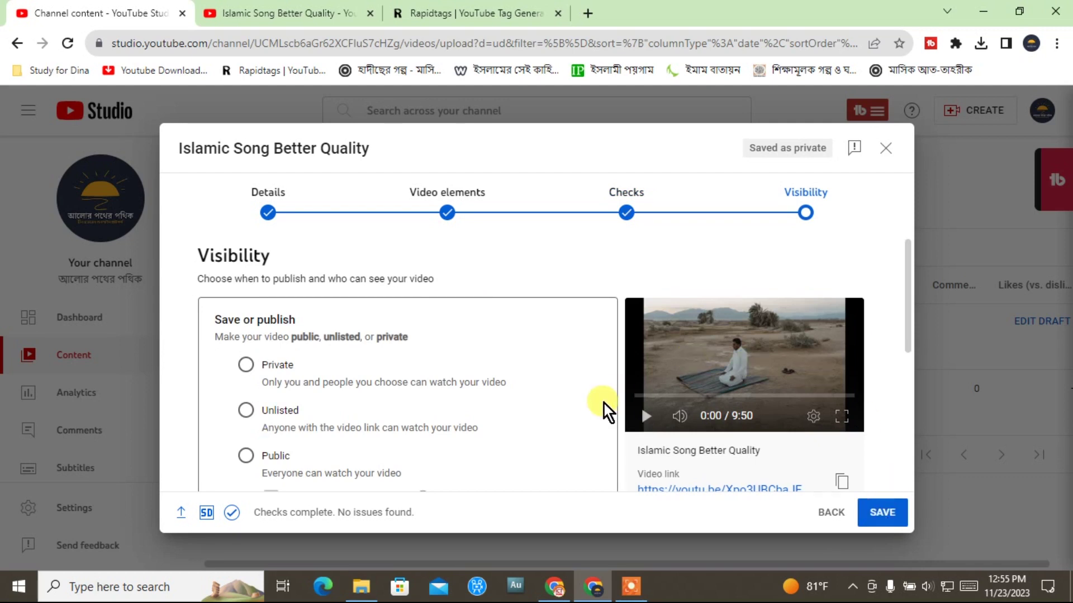
{"action": "scroll", "coordinate": [602, 404], "scroll_direction": "down", "scroll_amount": 2}
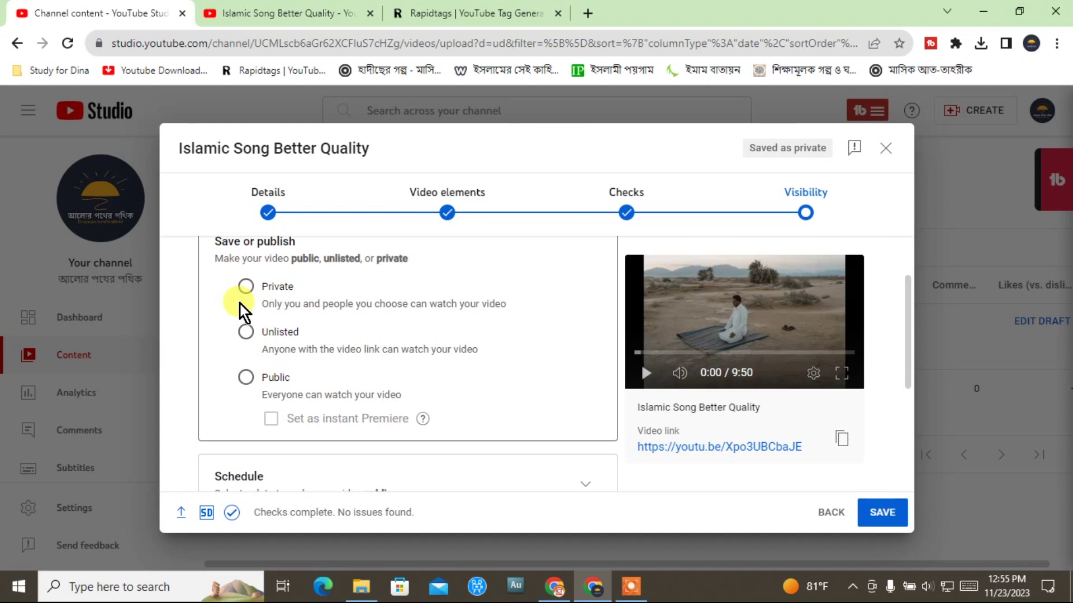
{"action": "left_click", "coordinate": [244, 284]}
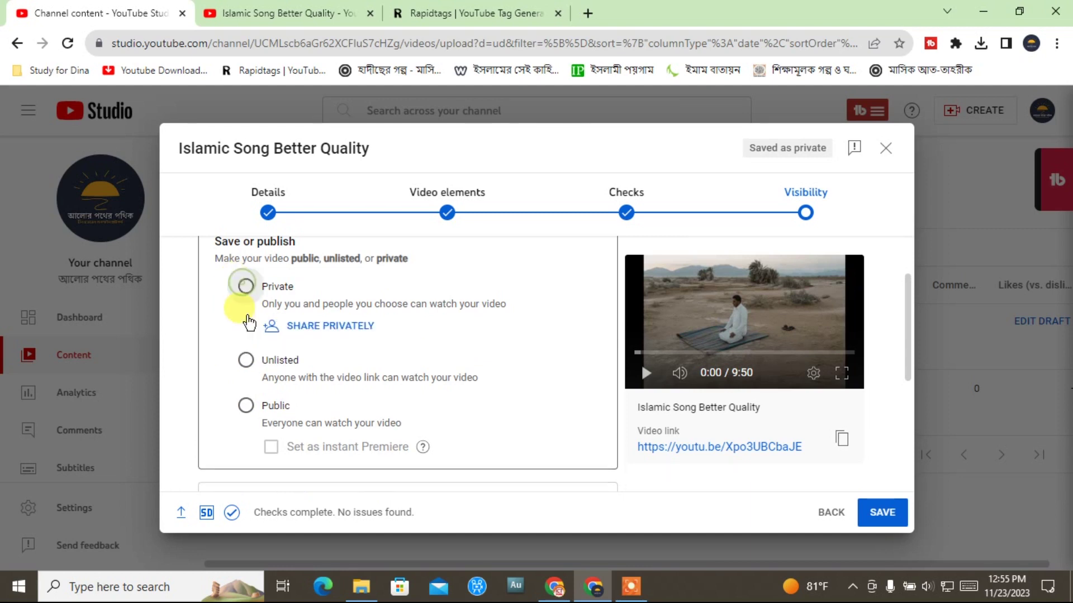
{"action": "left_click", "coordinate": [243, 360]}
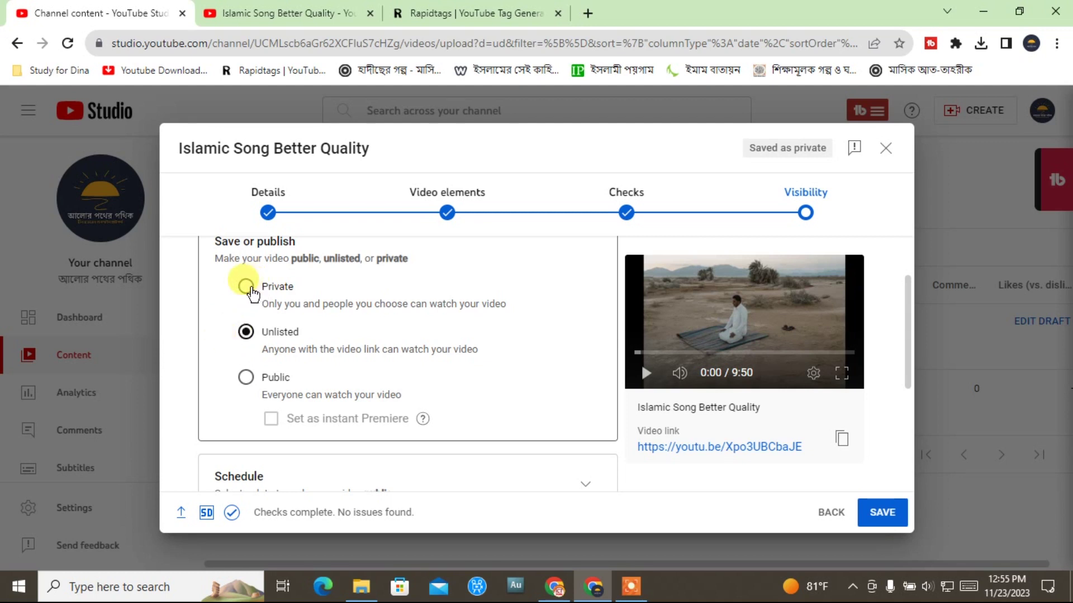
{"action": "left_click", "coordinate": [246, 378]}
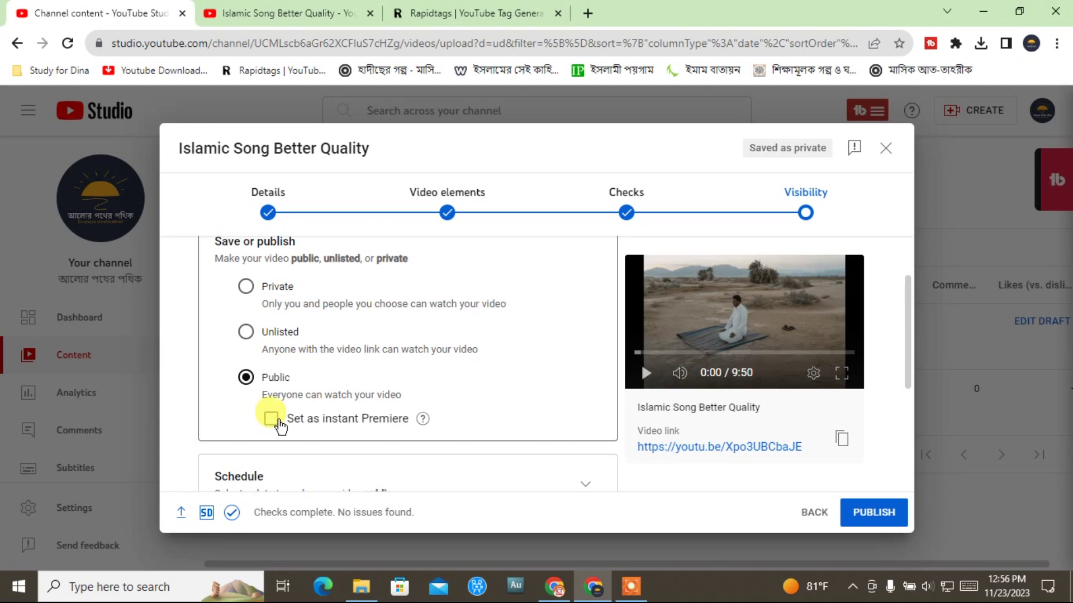
Examine the pre-publish guidance and the date, time and Premiere settings for scheduling the video
{"action": "scroll", "coordinate": [377, 393], "scroll_direction": "down", "scroll_amount": 2}
{"action": "scroll", "coordinate": [380, 394], "scroll_direction": "down", "scroll_amount": 3}
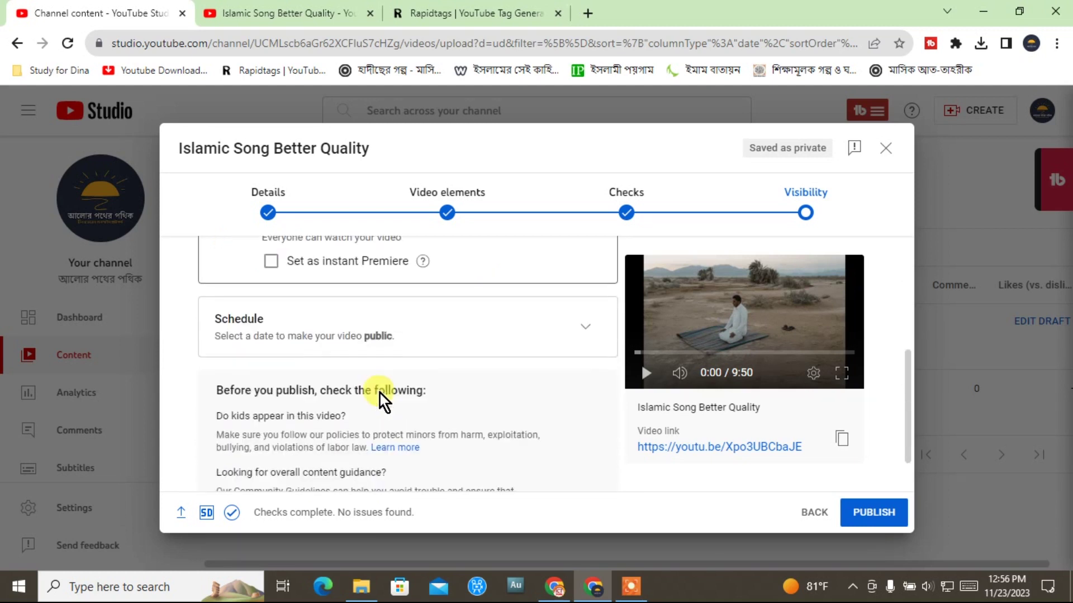
{"action": "scroll", "coordinate": [335, 363], "scroll_direction": "up", "scroll_amount": 2}
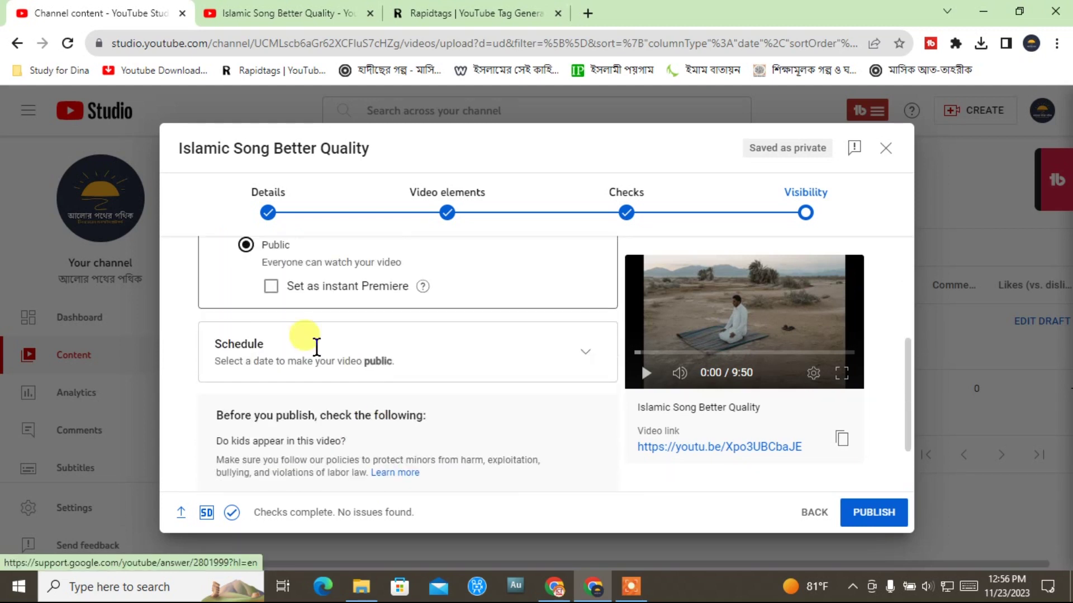
{"action": "left_click", "coordinate": [586, 353]}
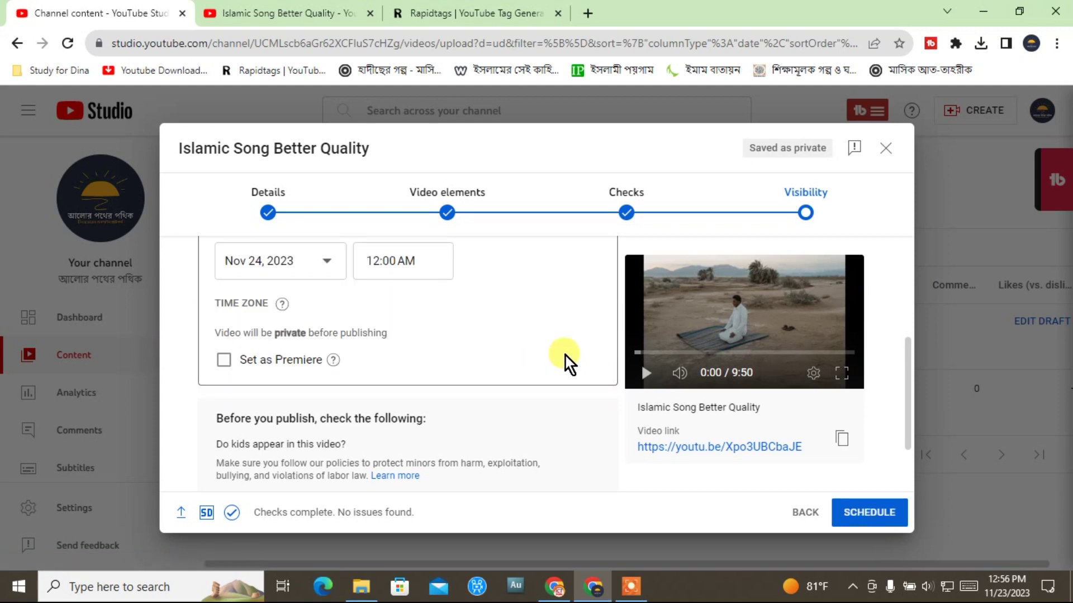
{"action": "scroll", "coordinate": [508, 367], "scroll_direction": "up", "scroll_amount": 3}
{"action": "scroll", "coordinate": [471, 413], "scroll_direction": "down", "scroll_amount": 2}
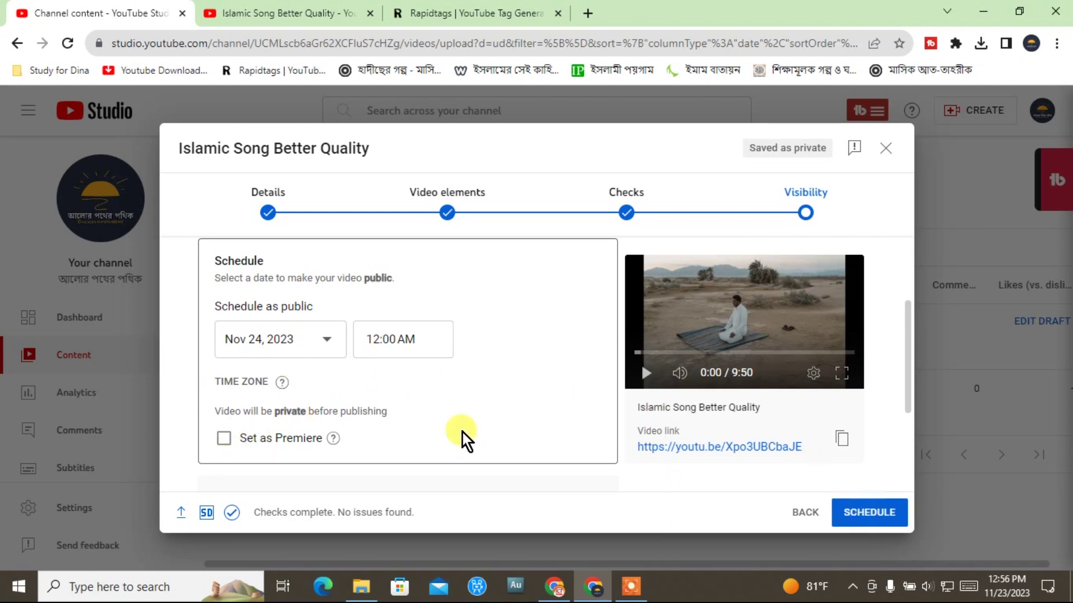
{"action": "scroll", "coordinate": [447, 433], "scroll_direction": "up", "scroll_amount": 3}
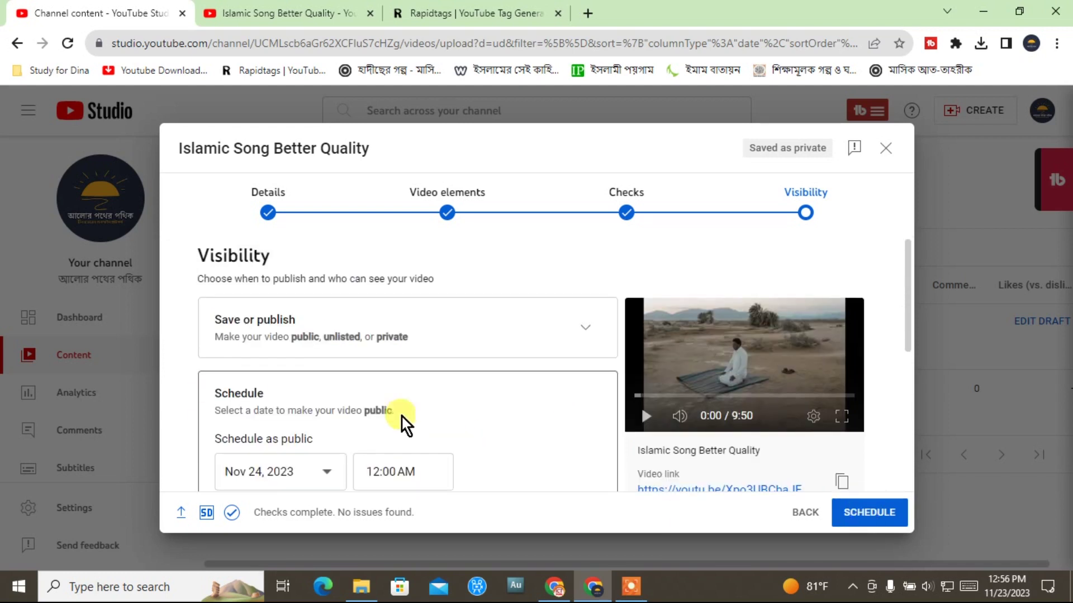
Return to the save or publish options with Public selected, and publish the video
{"action": "left_click", "coordinate": [545, 335]}
{"action": "scroll", "coordinate": [216, 366], "scroll_direction": "down", "scroll_amount": 3}
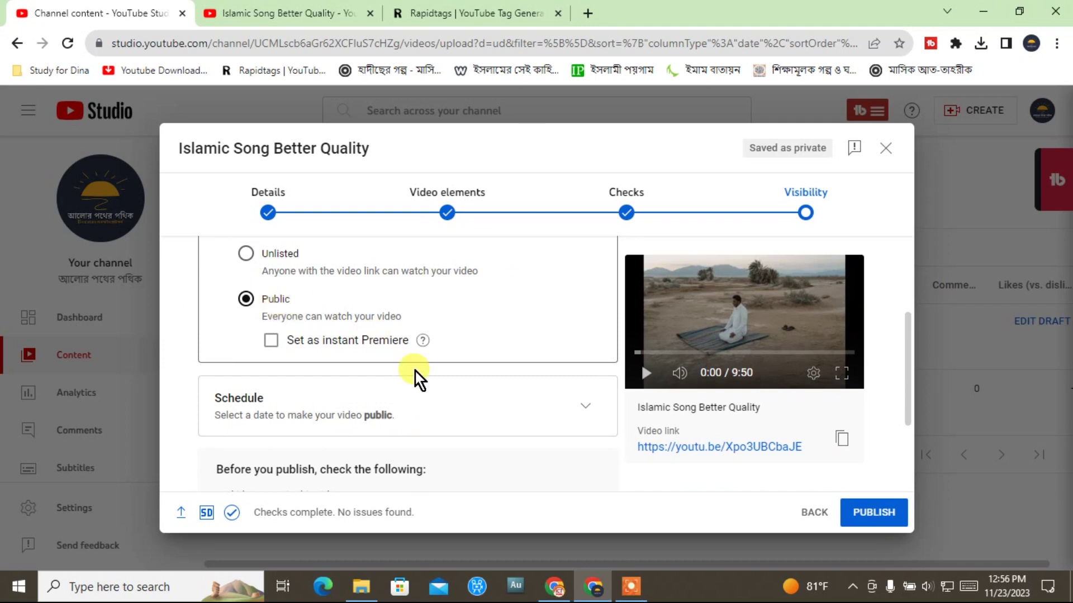
{"action": "scroll", "coordinate": [417, 372], "scroll_direction": "down", "scroll_amount": 3}
{"action": "scroll", "coordinate": [310, 349], "scroll_direction": "up", "scroll_amount": 5}
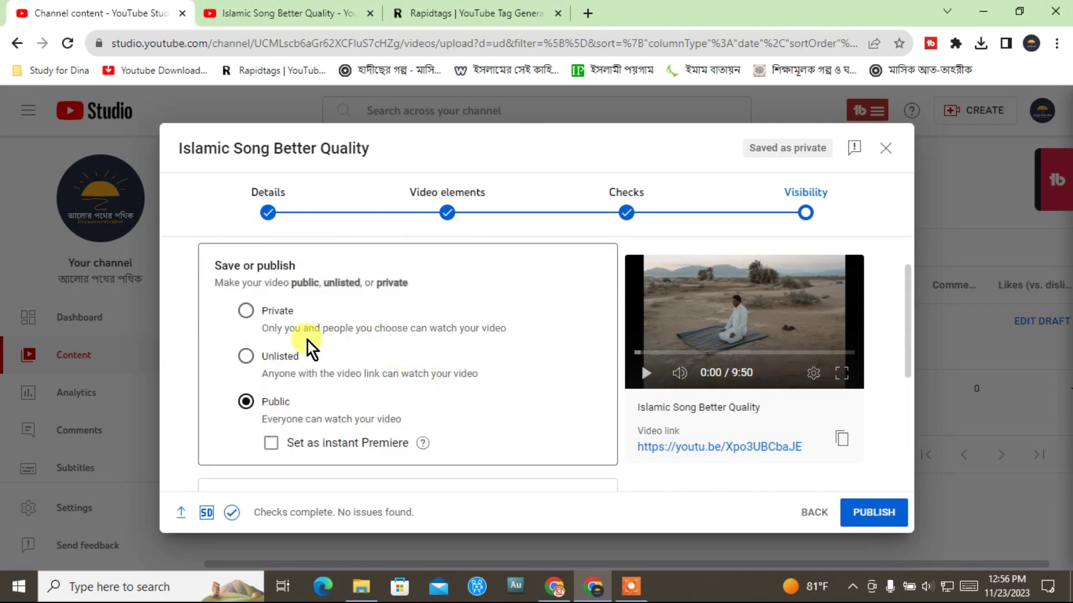
{"action": "left_click", "coordinate": [878, 514]}
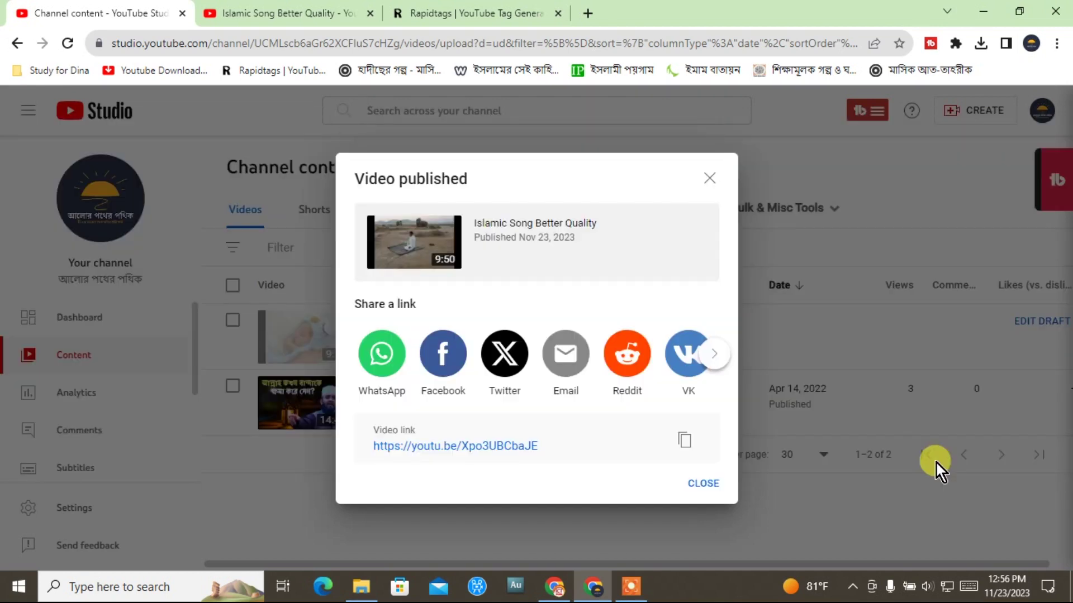
Switch to Paint and paste the screenshot of the "Video published" dialog onto the canvas
{"action": "left_click", "coordinate": [80, 591]}
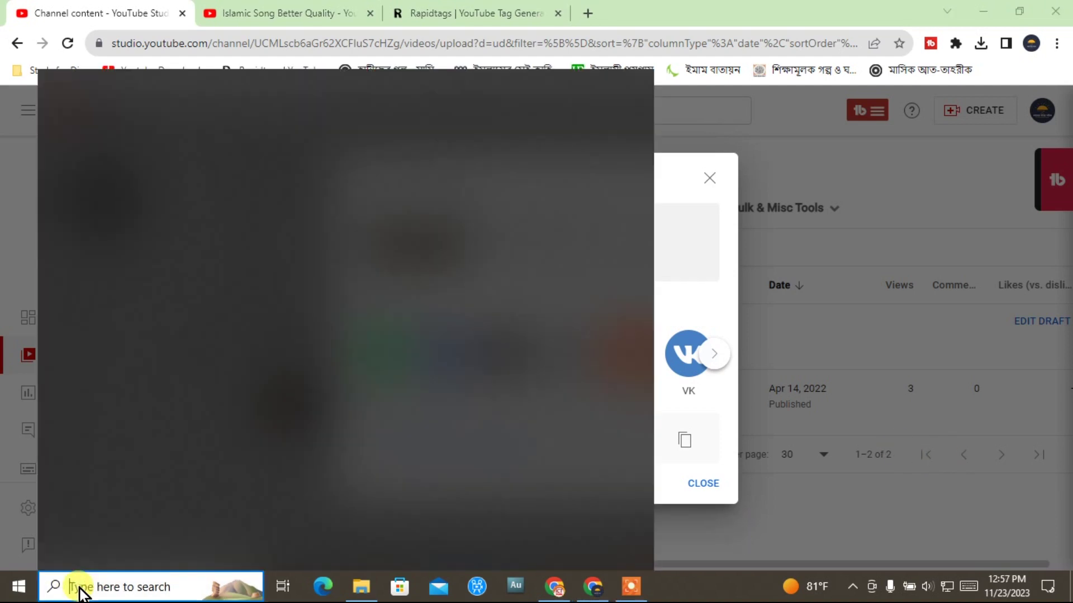
{"action": "type", "text": "paint"}
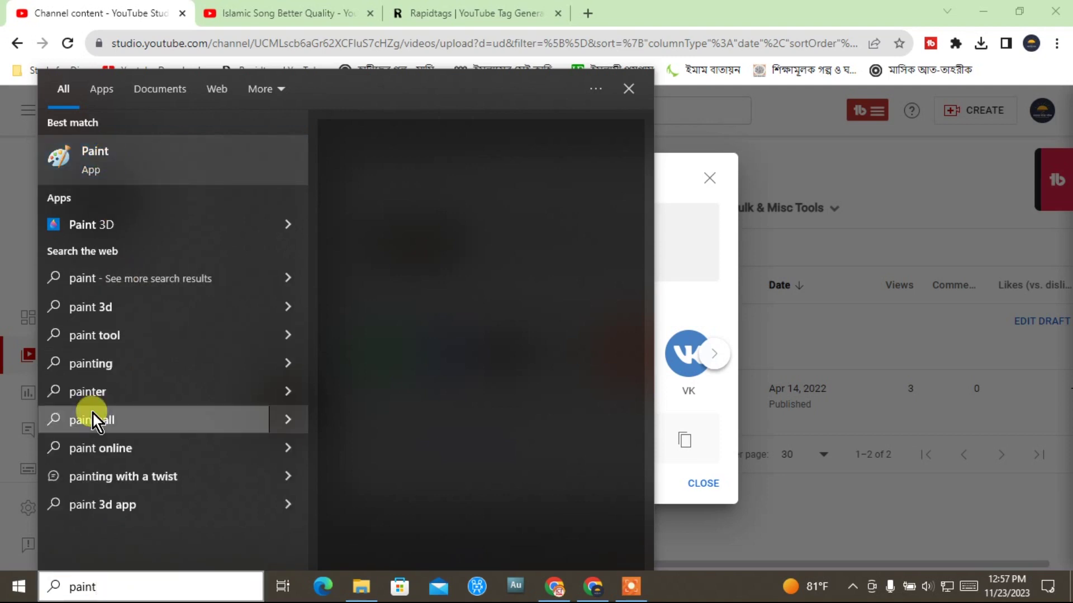
{"action": "left_click", "coordinate": [132, 451]}
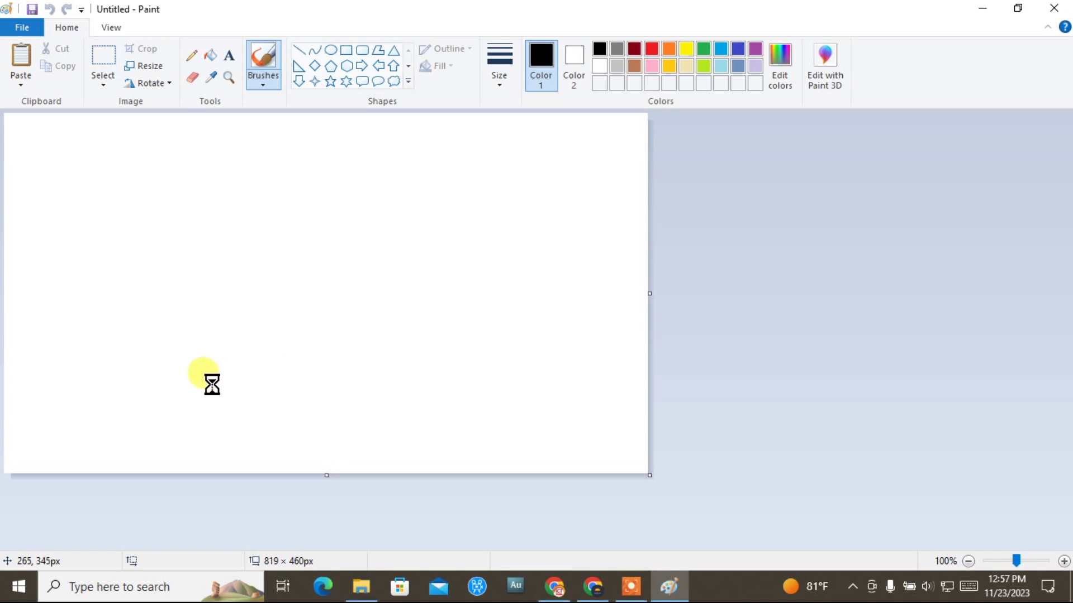
{"action": "key", "text": "ctrl+v"}
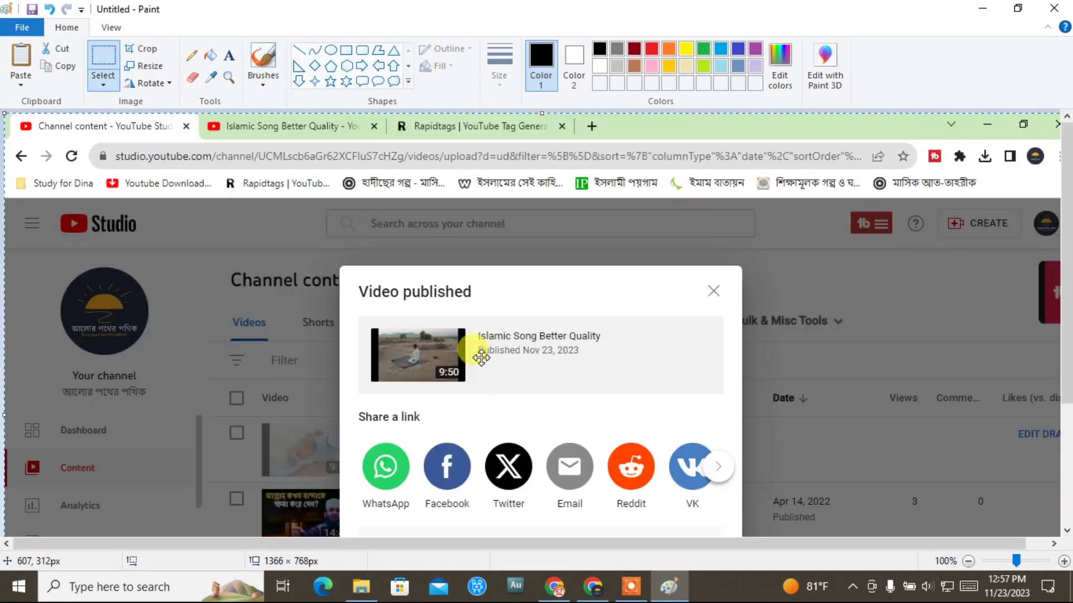
Crop the pasted screenshot to an area of about 1093 × 483 px around the "Video published" dialog
{"action": "scroll", "coordinate": [1068, 305], "scroll_direction": "down", "scroll_amount": 3}
{"action": "mouse_move", "coordinate": [1068, 305]}
{"action": "left_mouse_down"}
{"action": "mouse_move", "coordinate": [1064, 203]}
{"action": "mouse_move", "coordinate": [1068, 274]}
{"action": "mouse_move", "coordinate": [1060, 251]}
{"action": "left_mouse_up"}
{"action": "left_click", "coordinate": [143, 48]}
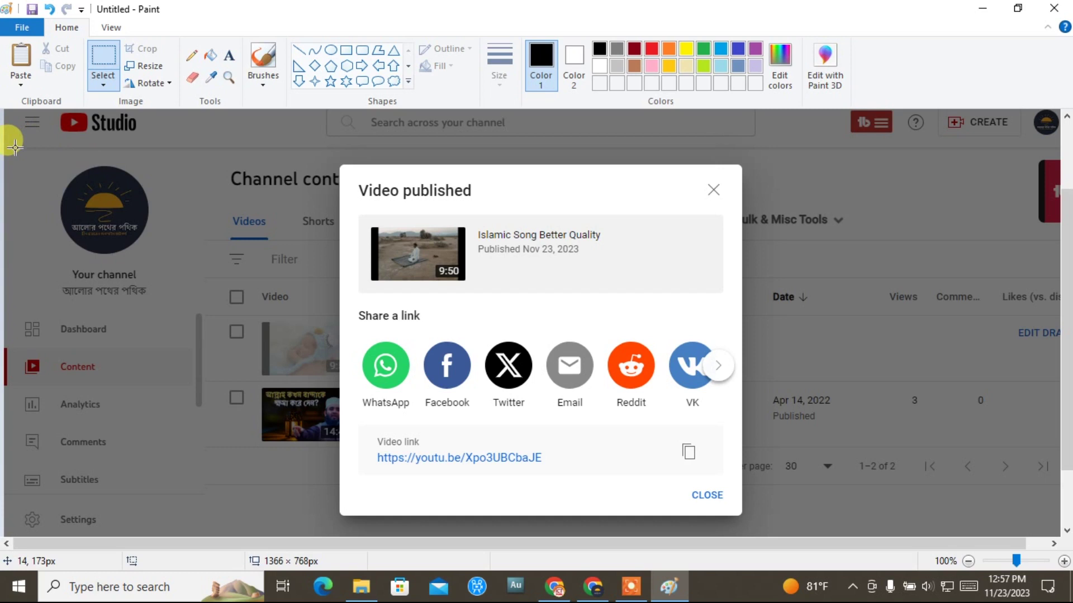
{"action": "mouse_move", "coordinate": [15, 148]}
{"action": "left_mouse_down"}
{"action": "mouse_move", "coordinate": [723, 215]}
{"action": "mouse_move", "coordinate": [884, 539]}
{"action": "mouse_move", "coordinate": [863, 495]}
{"action": "mouse_move", "coordinate": [872, 525]}
{"action": "left_mouse_up"}
{"action": "left_click", "coordinate": [143, 50]}
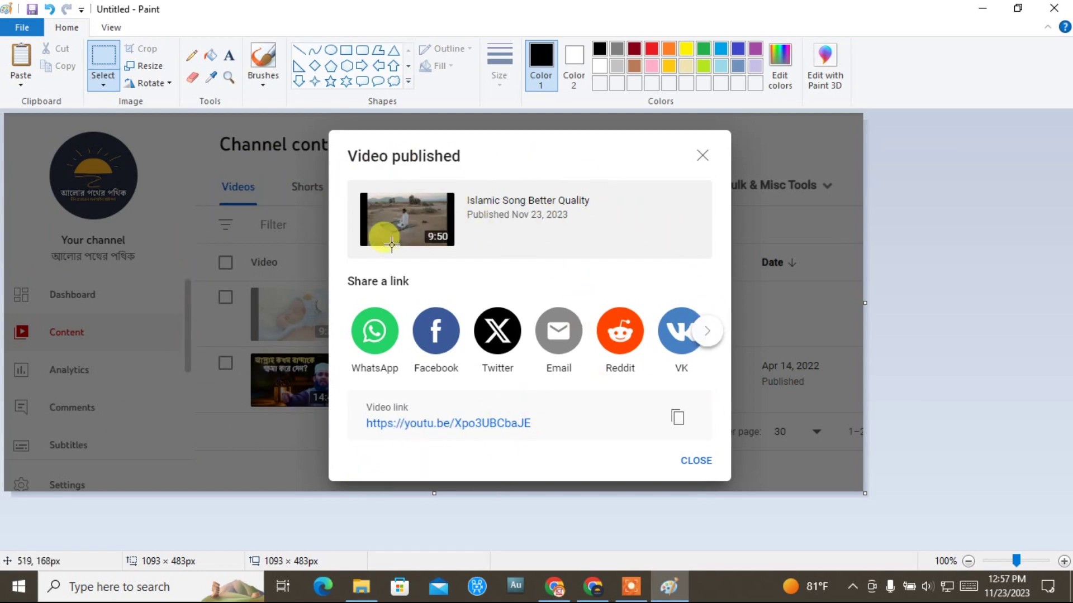
Save the cropped screenshot to the Desktop as a PNG named Untitled
{"action": "left_click", "coordinate": [31, 13]}
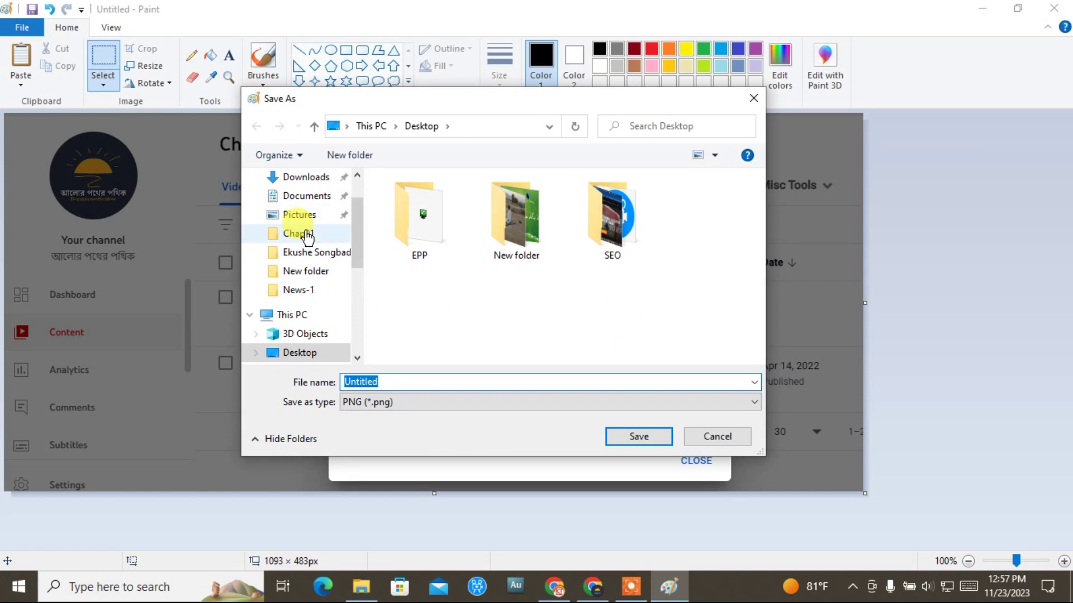
{"action": "left_click_drag", "start_coordinate": [356, 252], "coordinate": [353, 189]}
{"action": "left_click", "coordinate": [296, 210]}
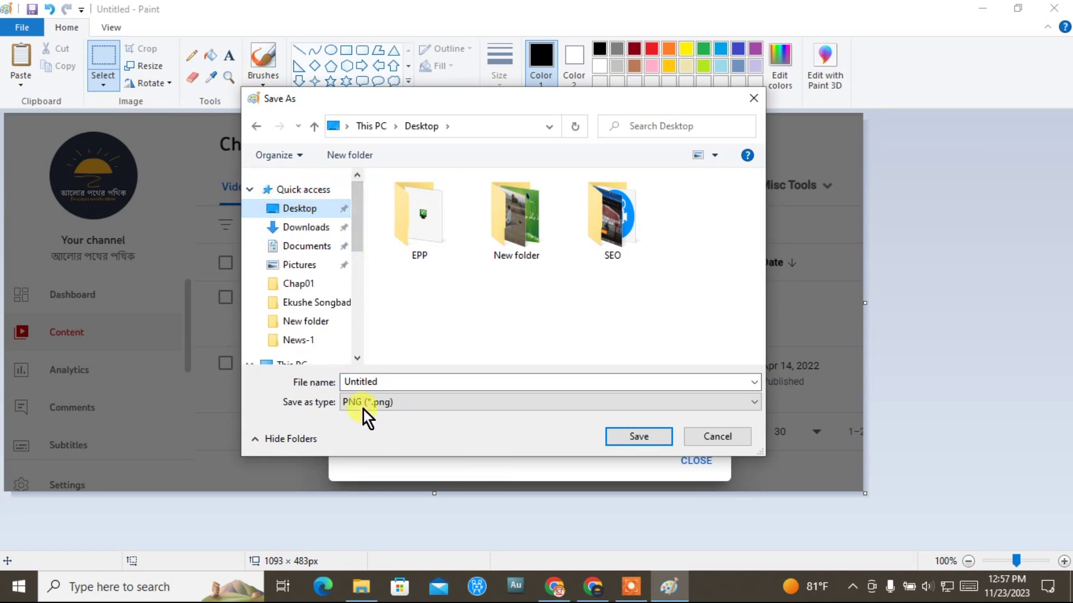
{"action": "left_click", "coordinate": [635, 437]}
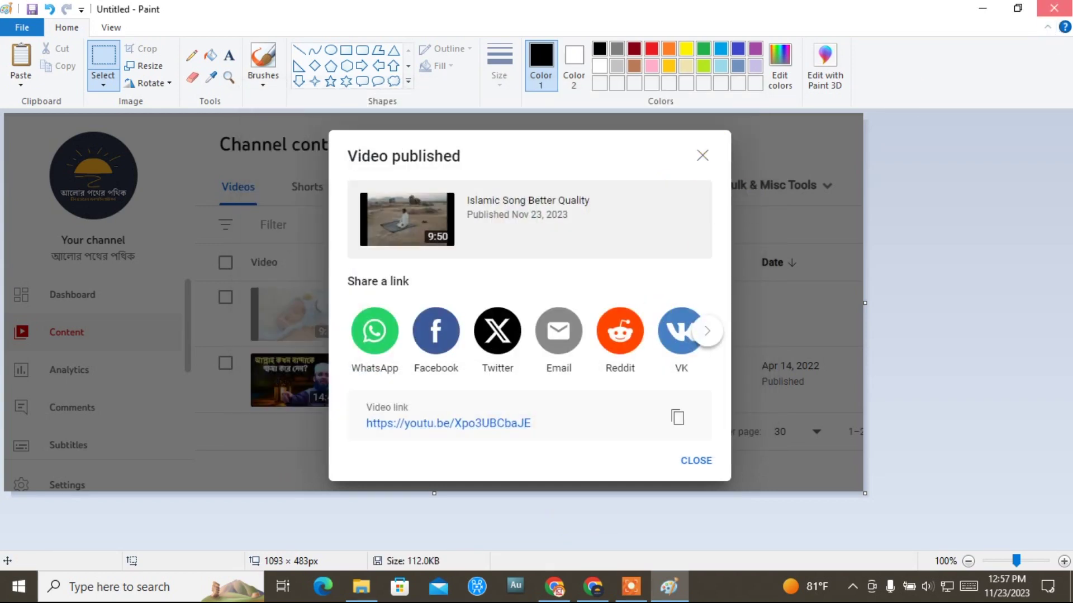
Minimize the open windows and move the Untitled image to an empty area on the upper right of the desktop
{"action": "left_click", "coordinate": [982, 8]}
{"action": "left_click", "coordinate": [984, 4]}
{"action": "left_click", "coordinate": [985, 5]}
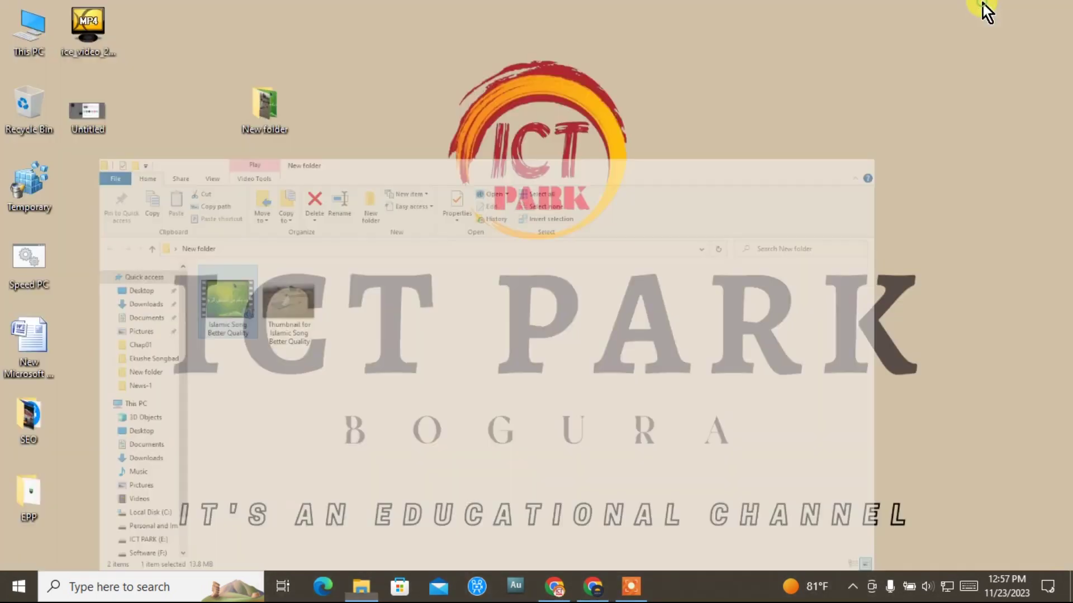
{"action": "left_click_drag", "start_coordinate": [86, 119], "coordinate": [809, 125]}
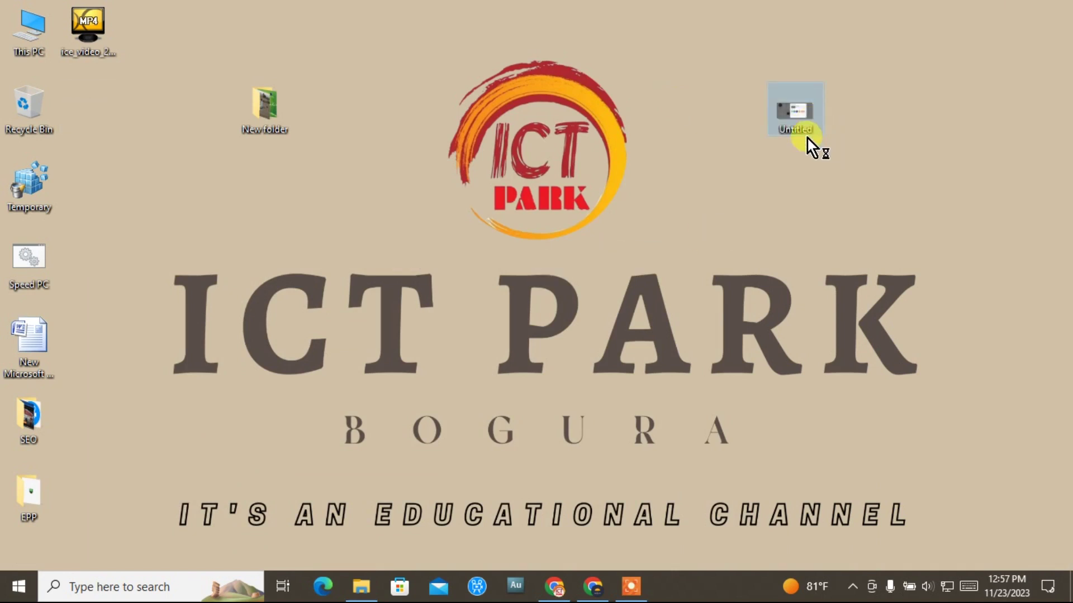